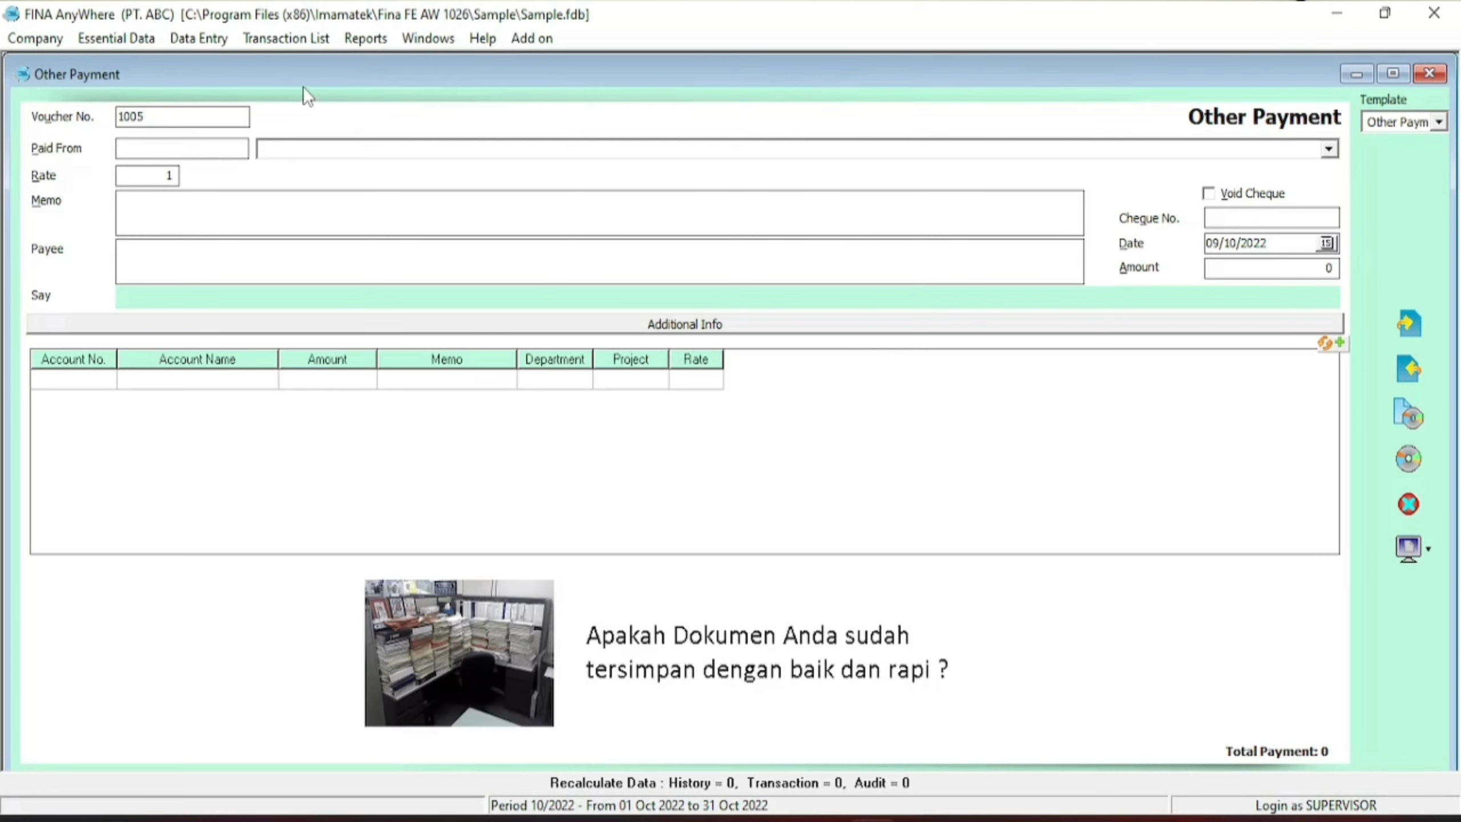
# Step: Open the list of Other Payment transactions under Cash & Bank and start a new payment voucher
pyautogui.click(285, 39)
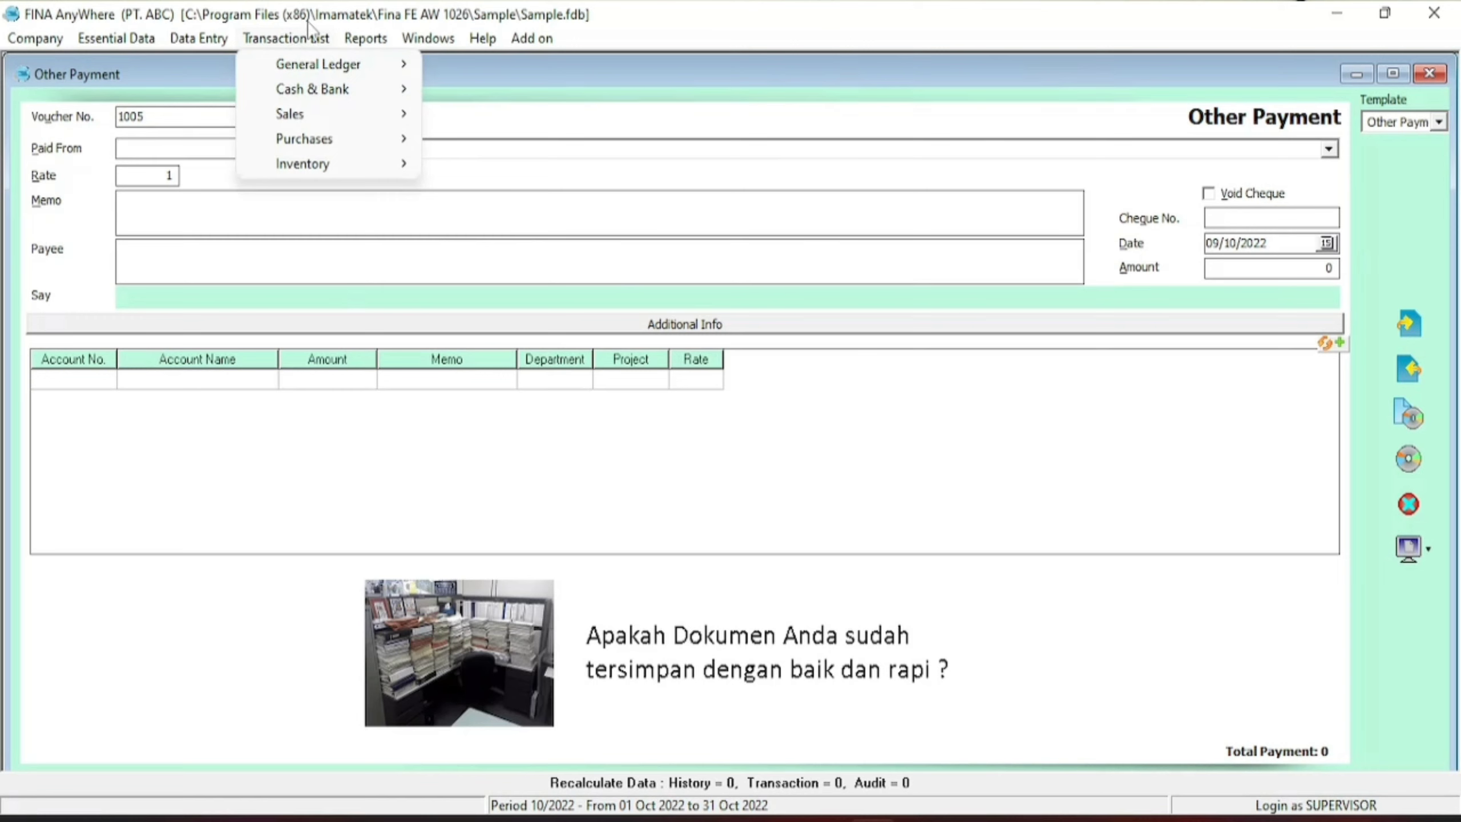
pyautogui.moveTo(310, 92)
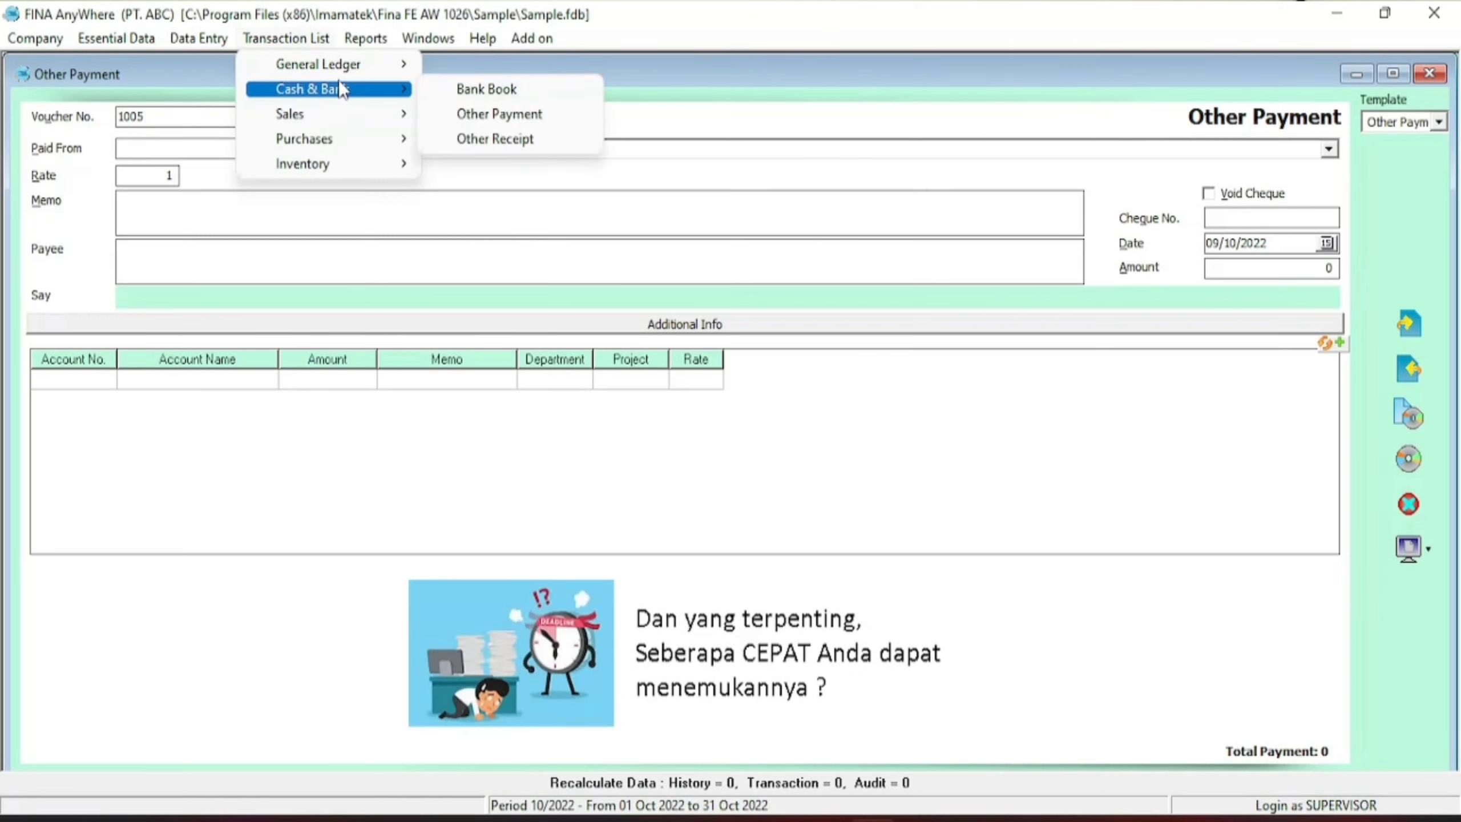
pyautogui.click(486, 116)
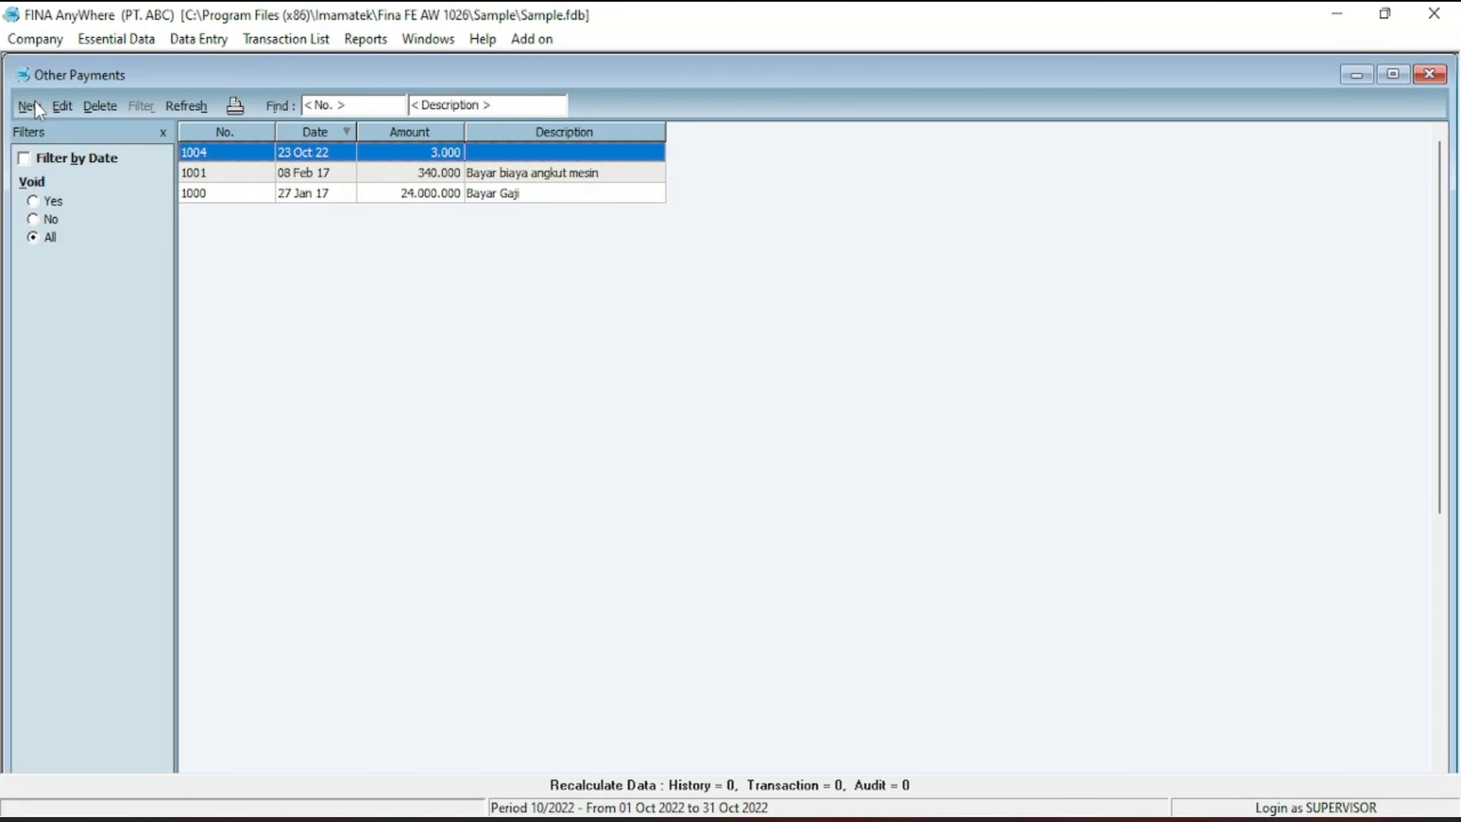
pyautogui.click(34, 105)
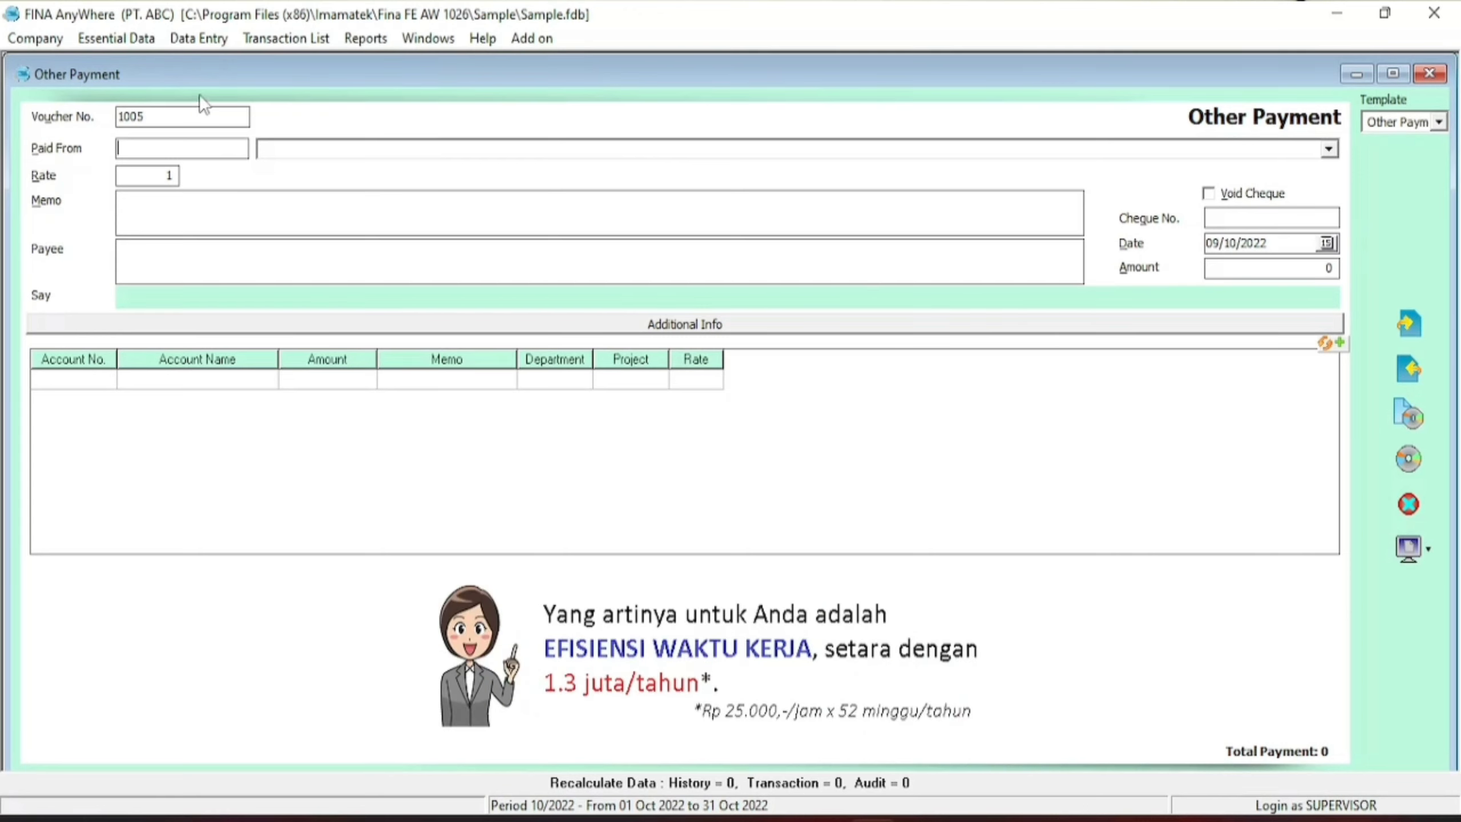
# Step: Set Cash IDR as the account the voucher is paid from
pyautogui.click(206, 115)
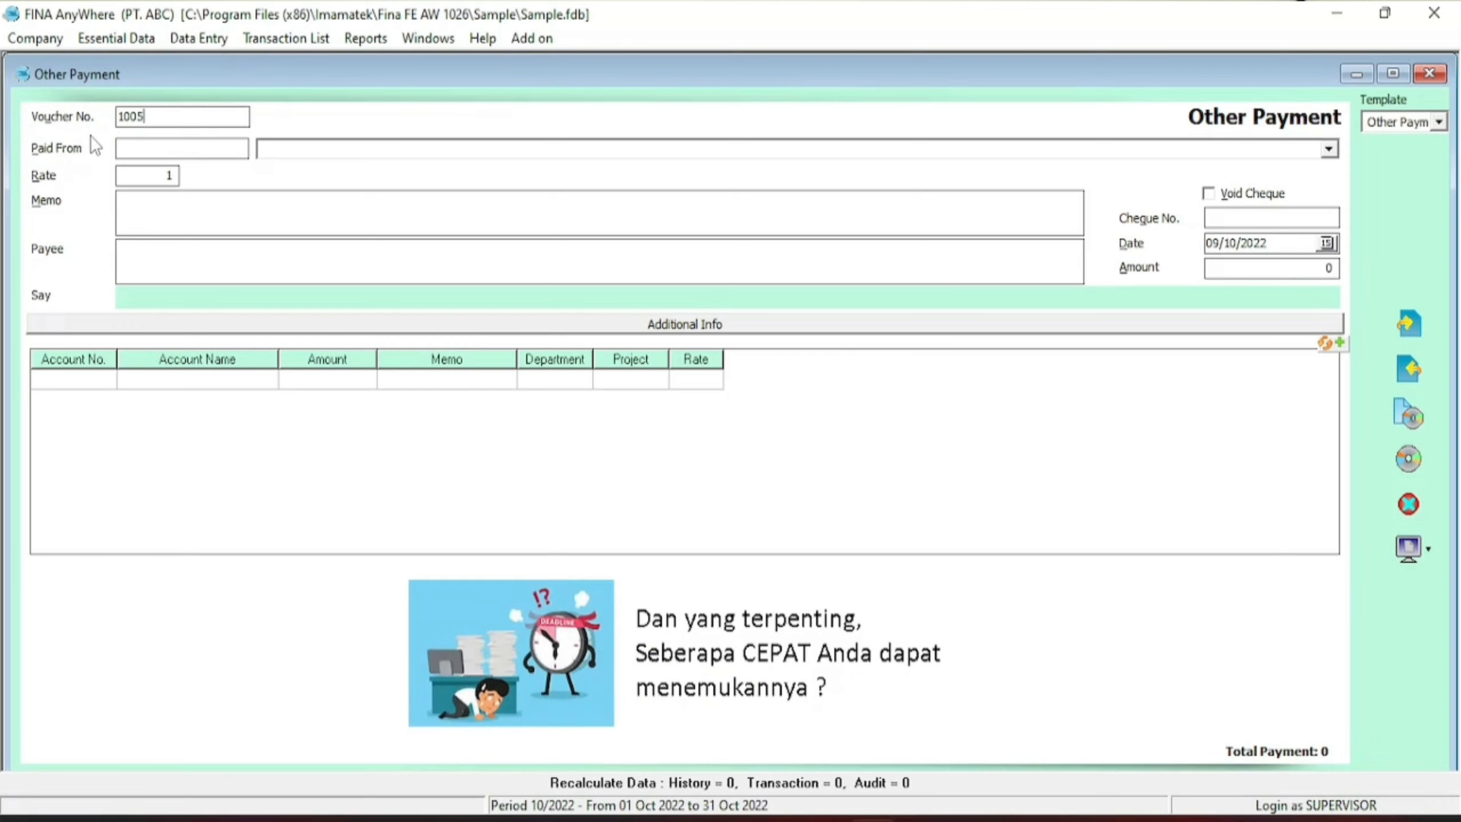
pyautogui.click(293, 154)
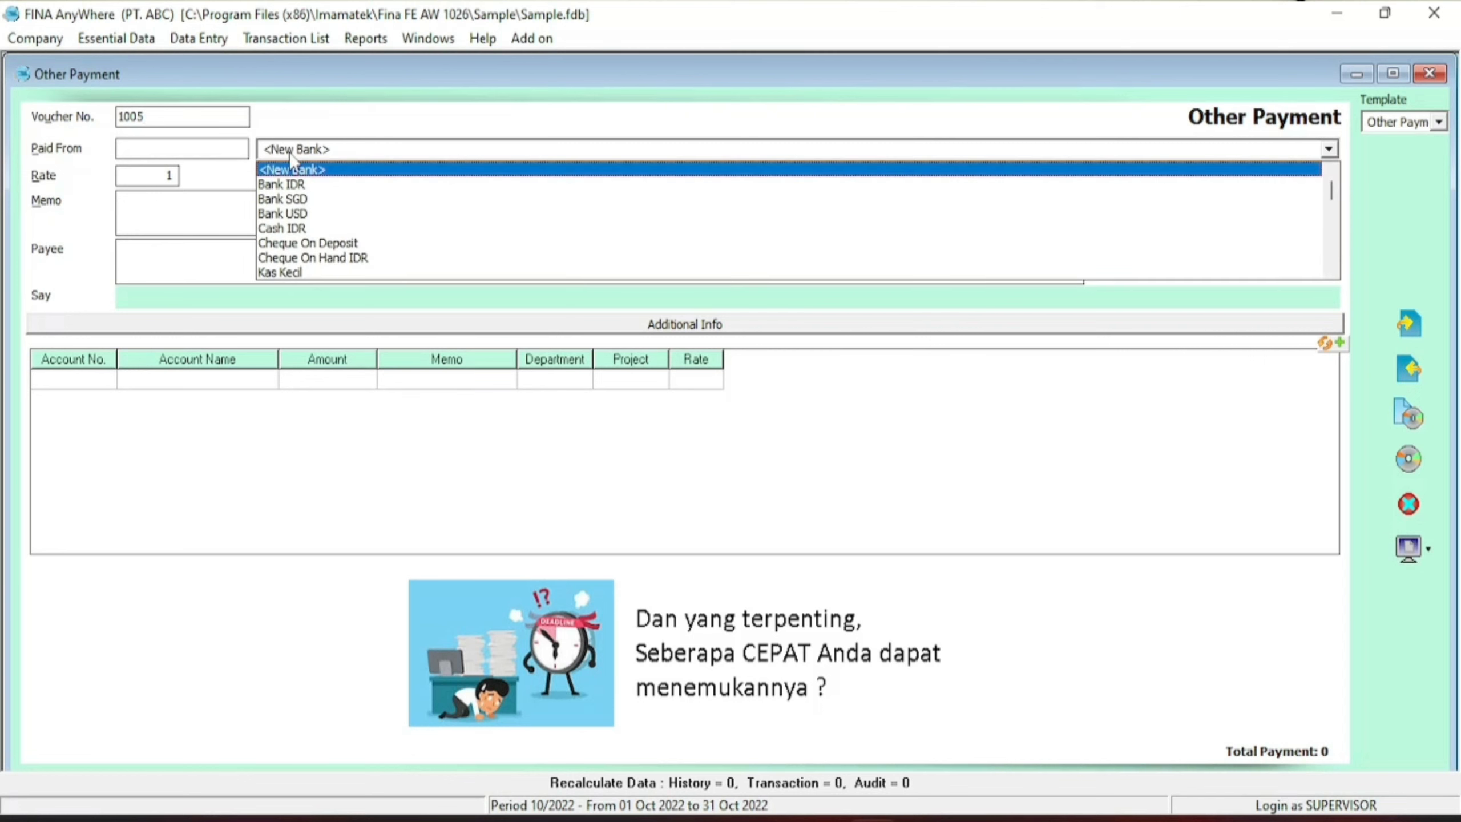
pyautogui.click(305, 229)
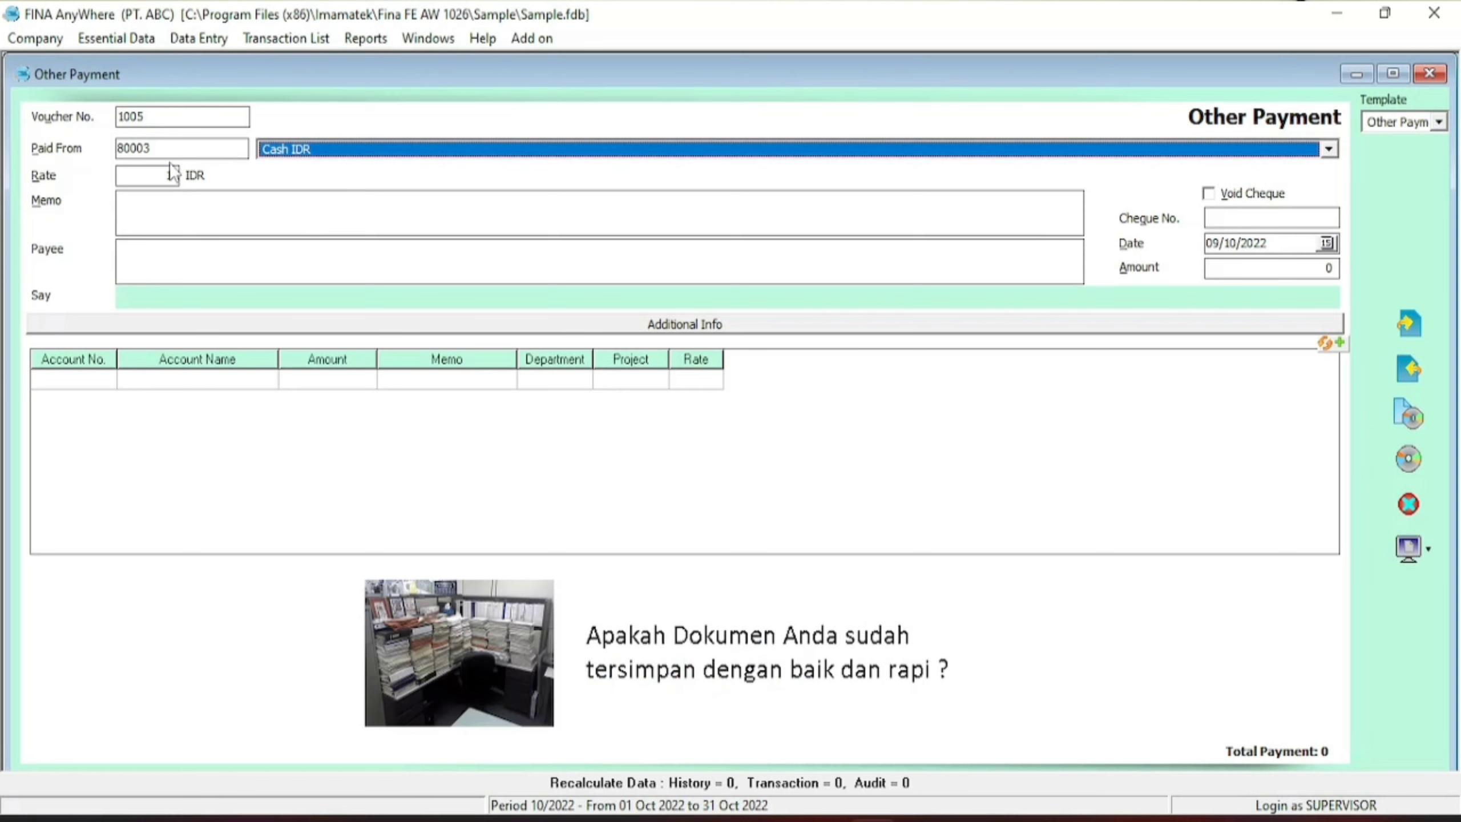
# Step: Enter "Pembayaran biaya gaji" as the voucher memo and fill in the payee's name
pyautogui.click(169, 203)
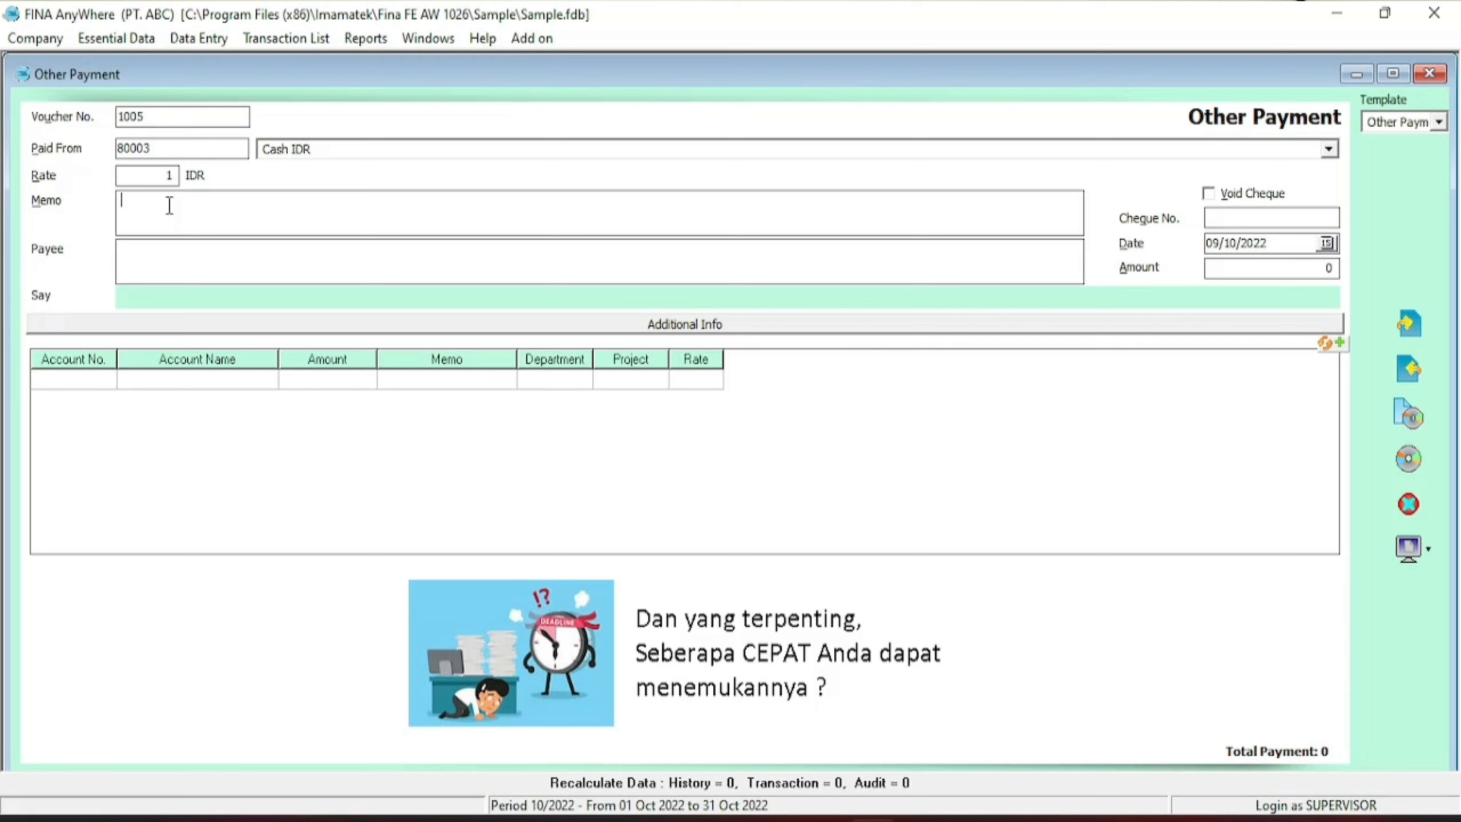
pyautogui.write('Pembay')
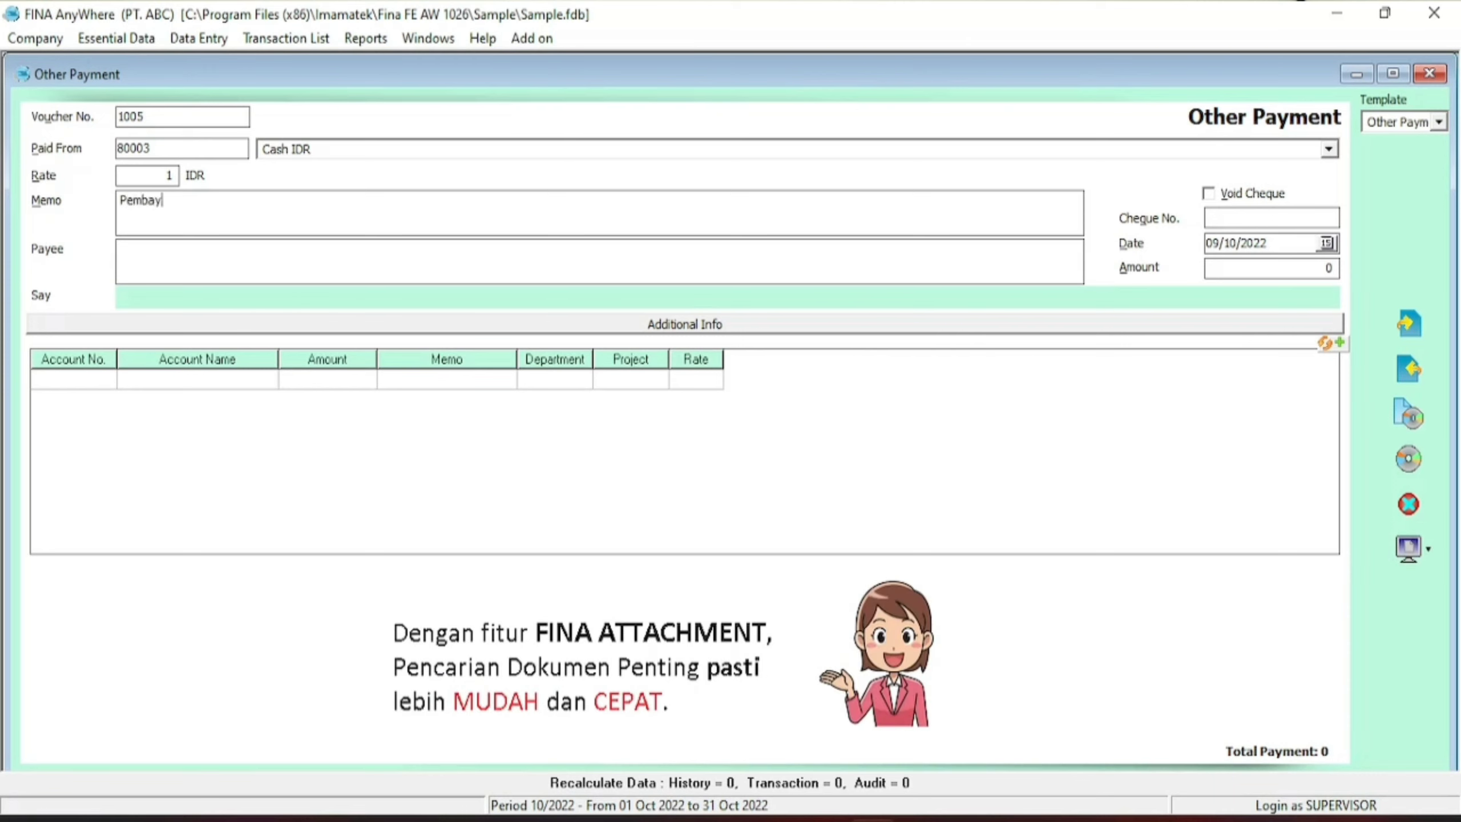
pyautogui.write('aran biaya gajio')
pyautogui.press('BackSpace')
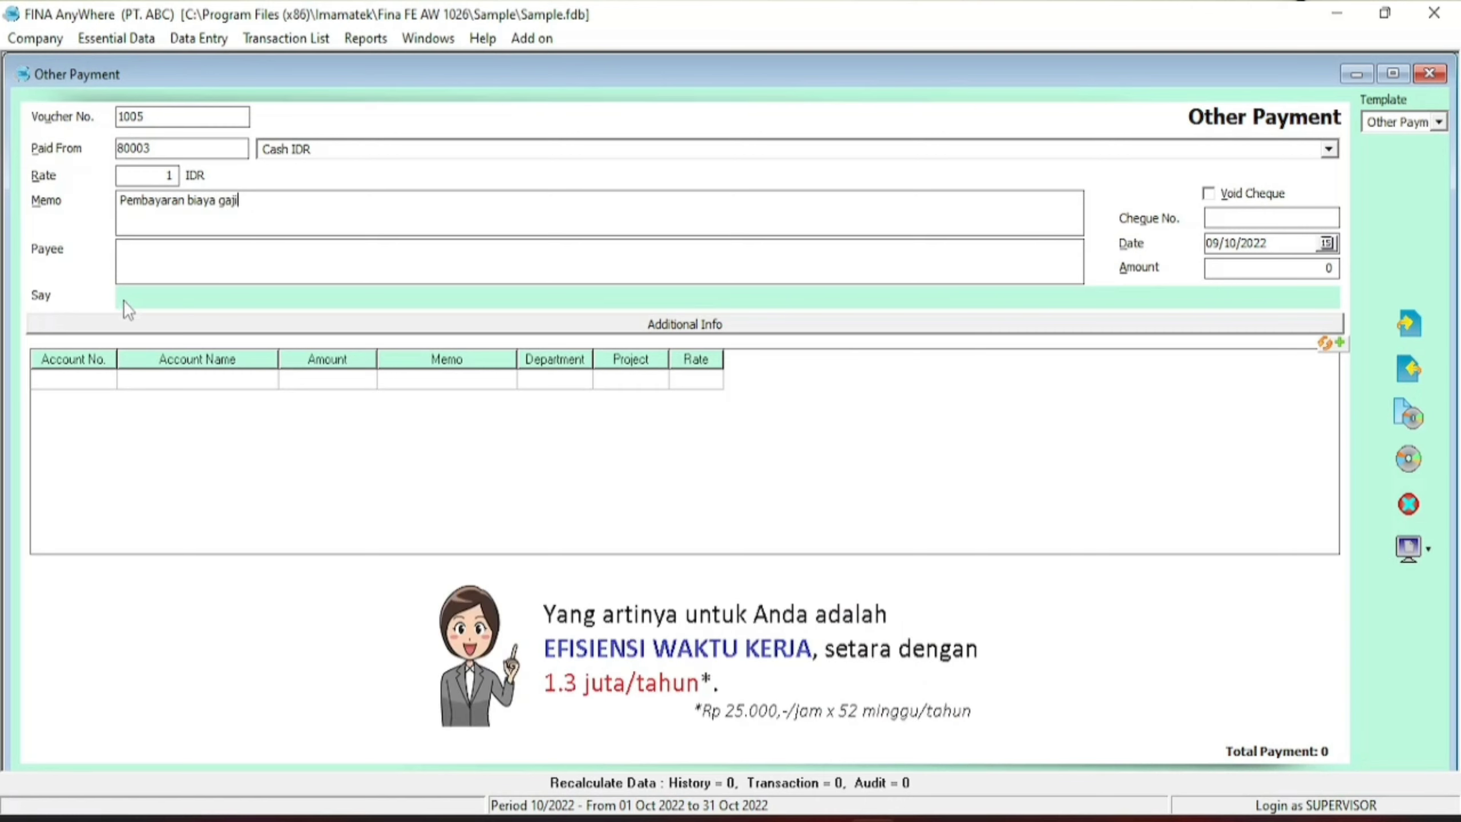
pyautogui.click(156, 270)
pyautogui.write('Tn.a')
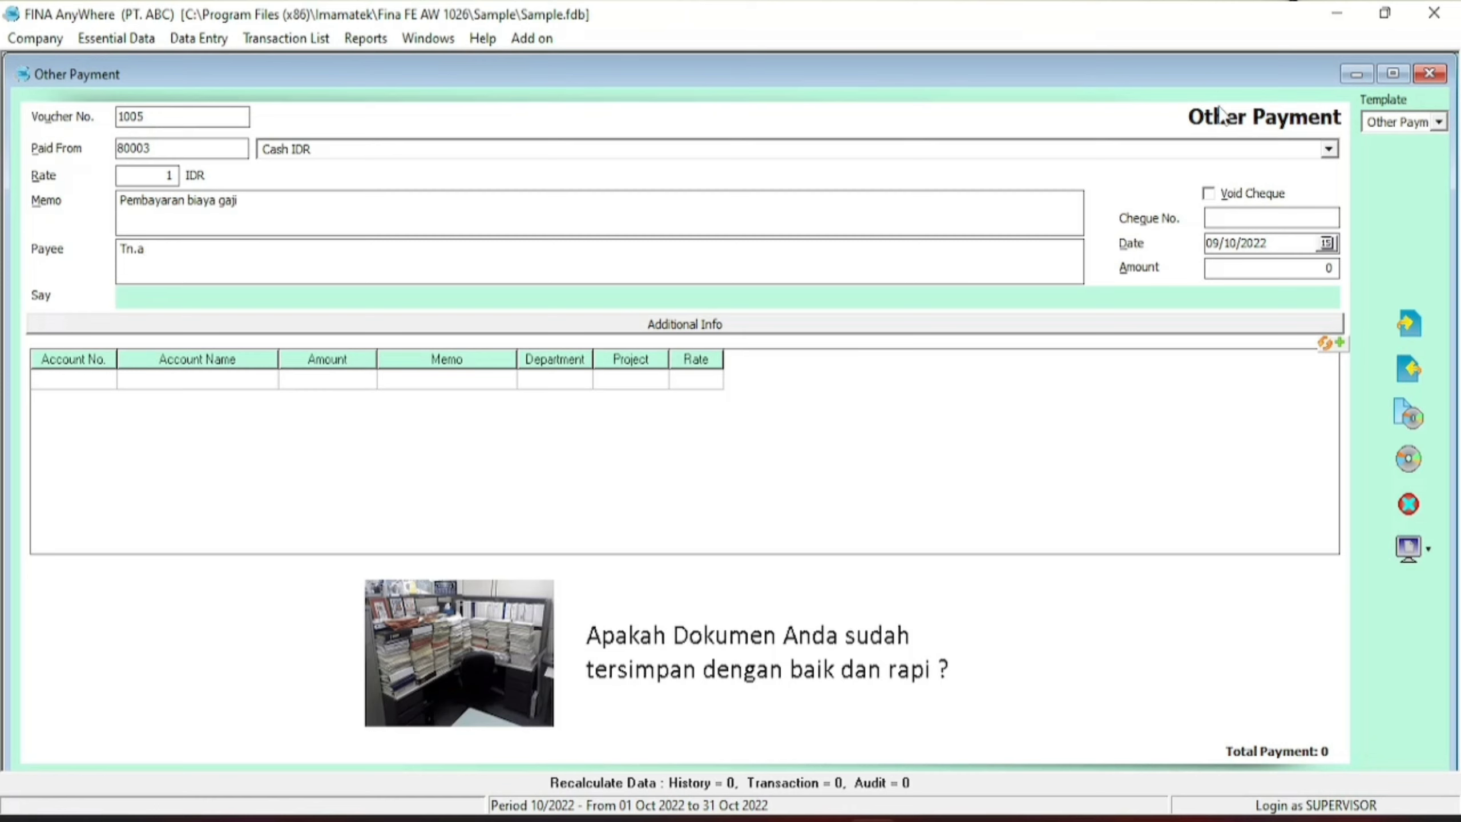
pyautogui.click(1211, 199)
pyautogui.click(1209, 195)
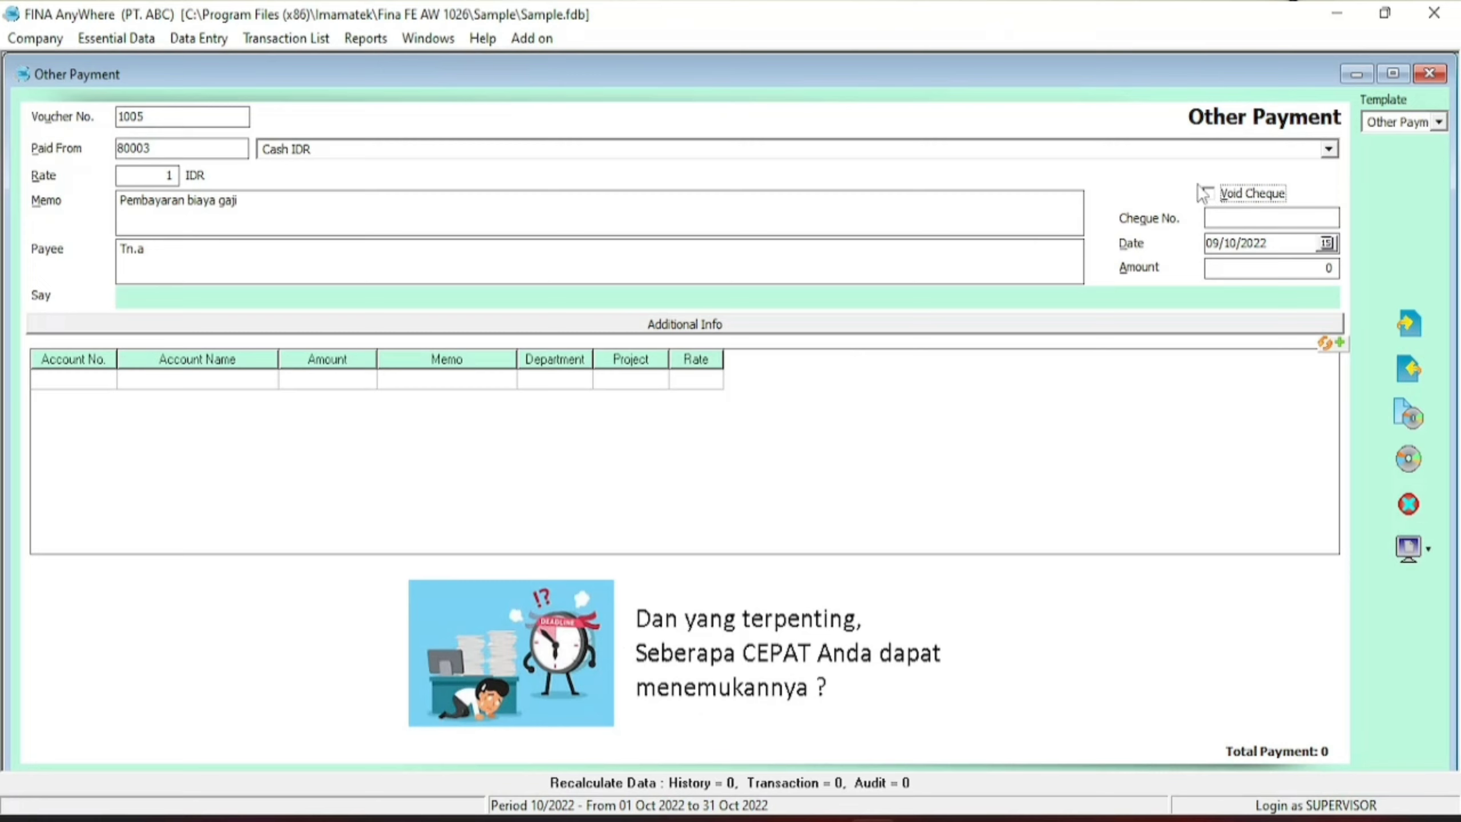
pyautogui.click(1215, 219)
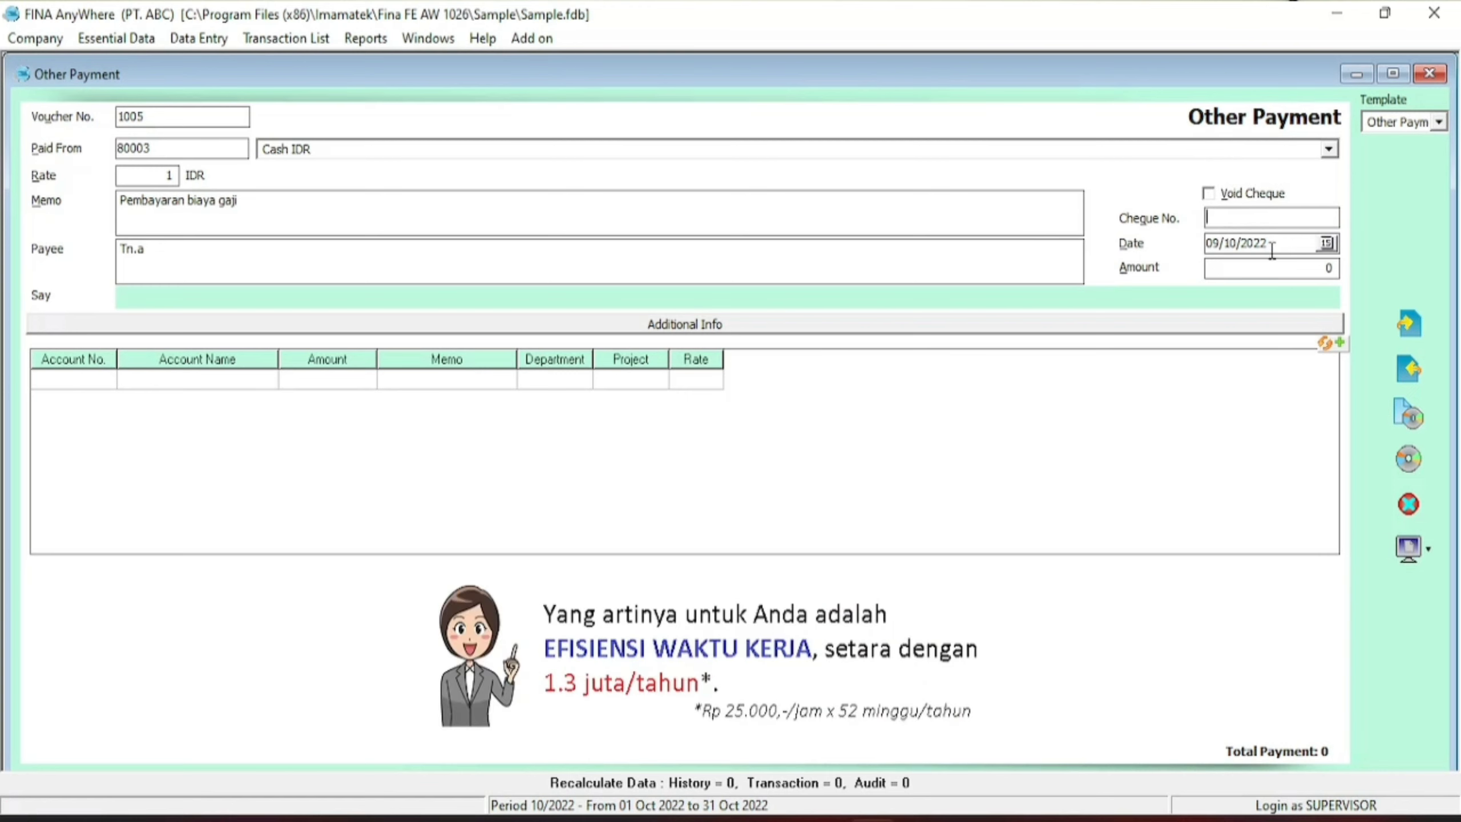
pyautogui.moveTo(1271, 248); pyautogui.dragTo(1199, 259)
pyautogui.click(1266, 247)
# Step: Set the voucher's payment amount to 1500000
pyautogui.click(1216, 270)
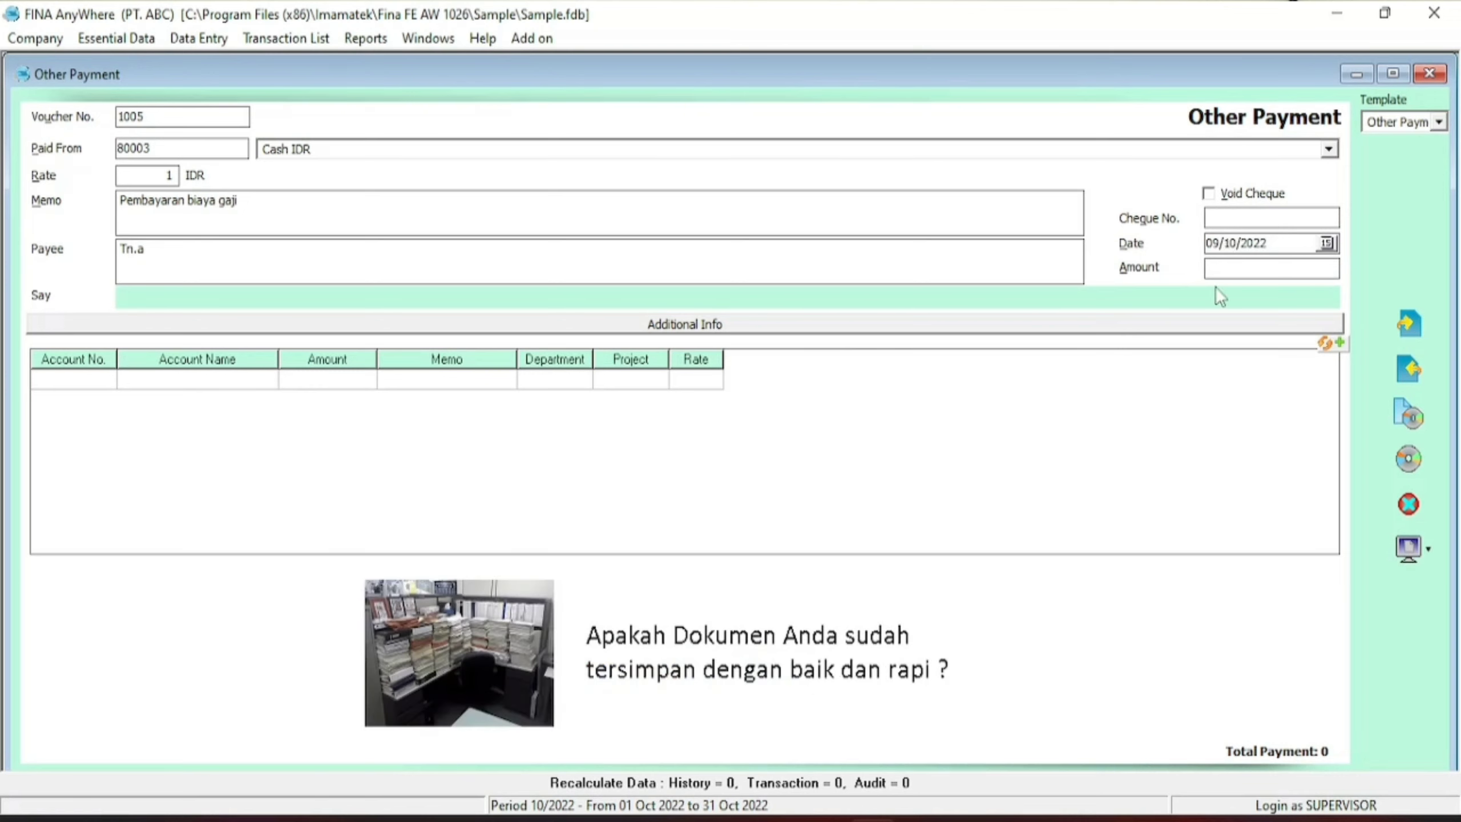
pyautogui.write('15000')
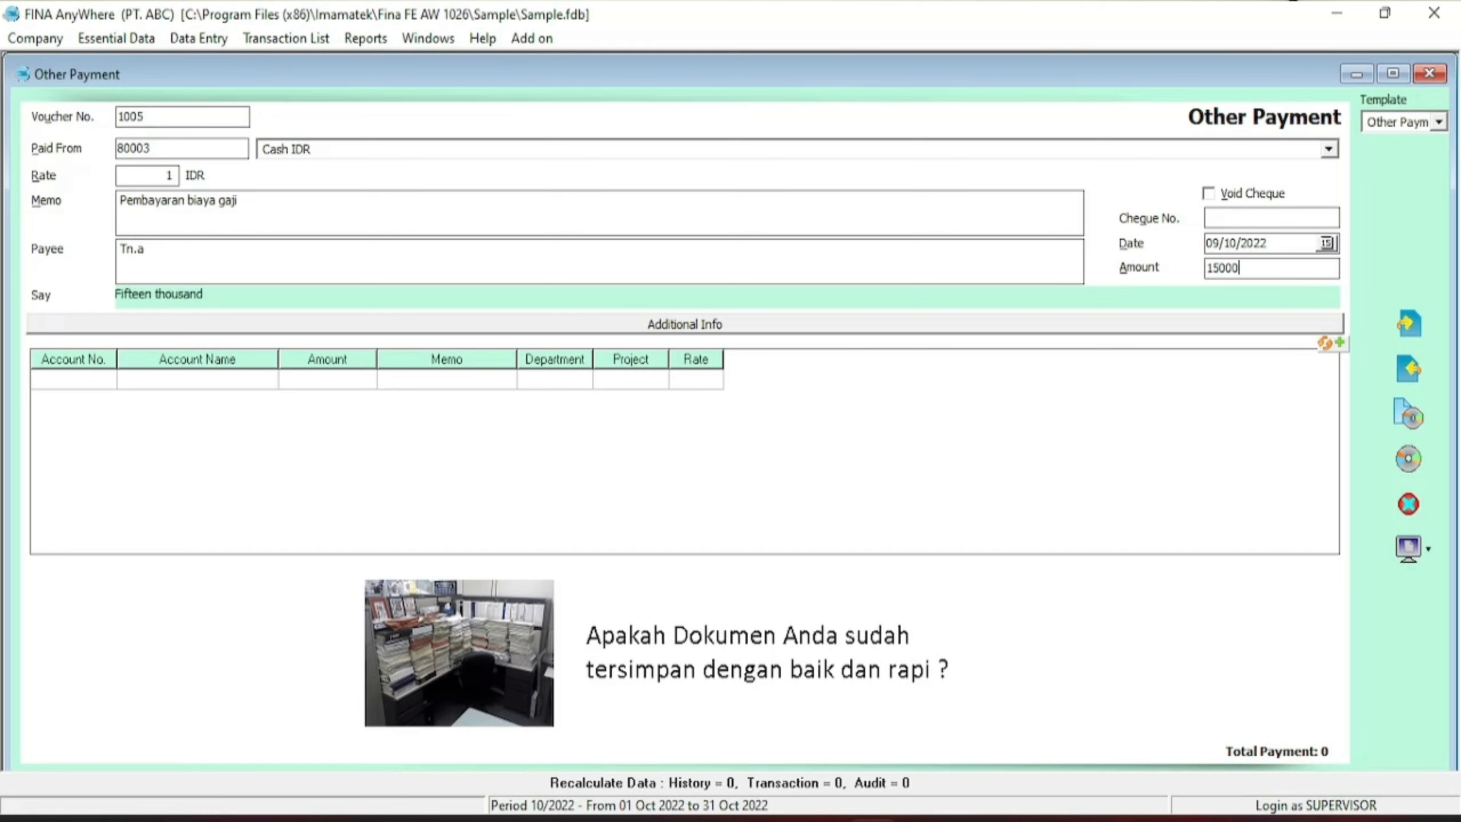
pyautogui.write('00')
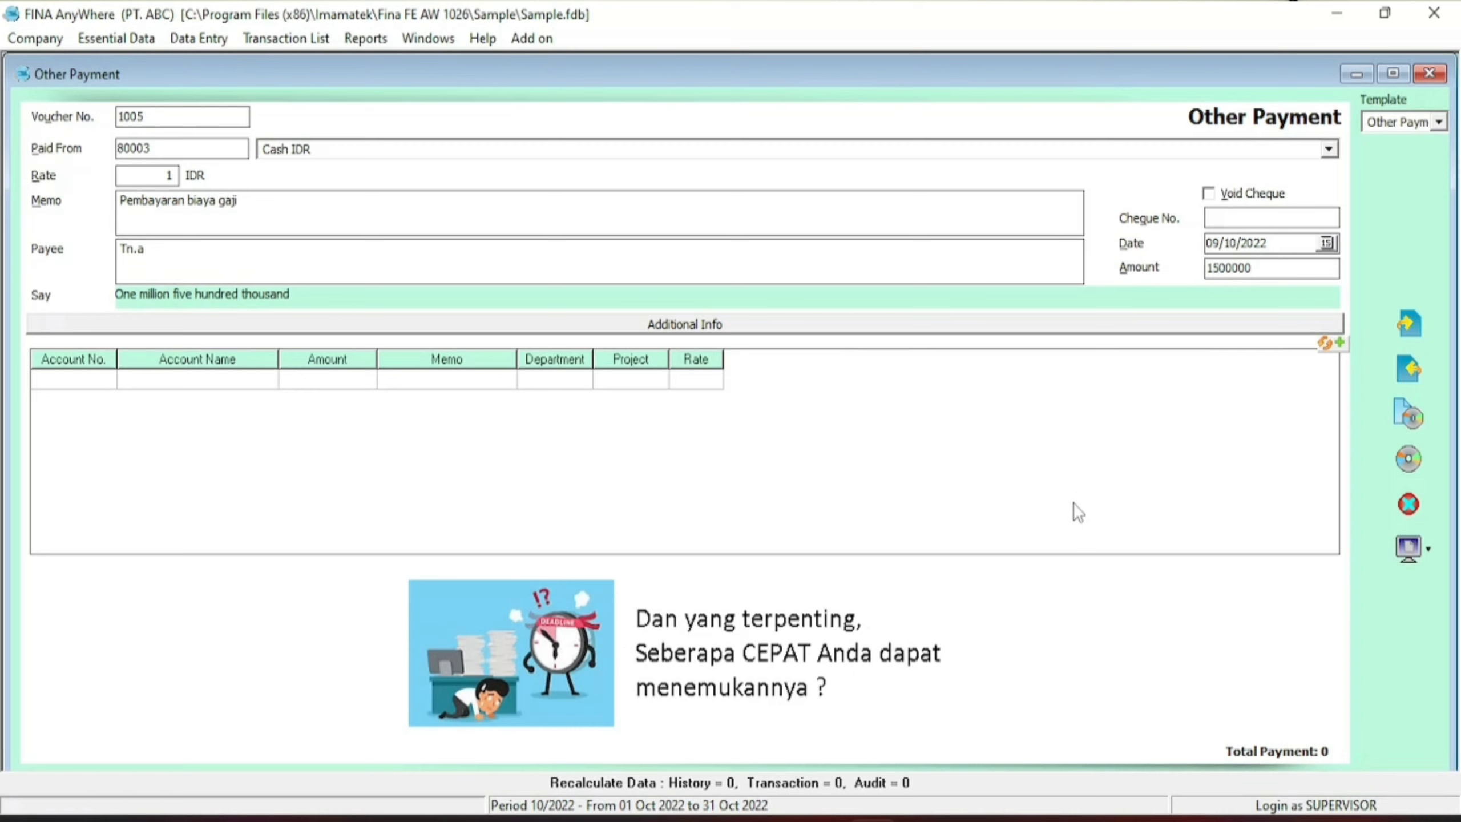
pyautogui.press('Tab')
pyautogui.click(1266, 268)
pyautogui.click(310, 381)
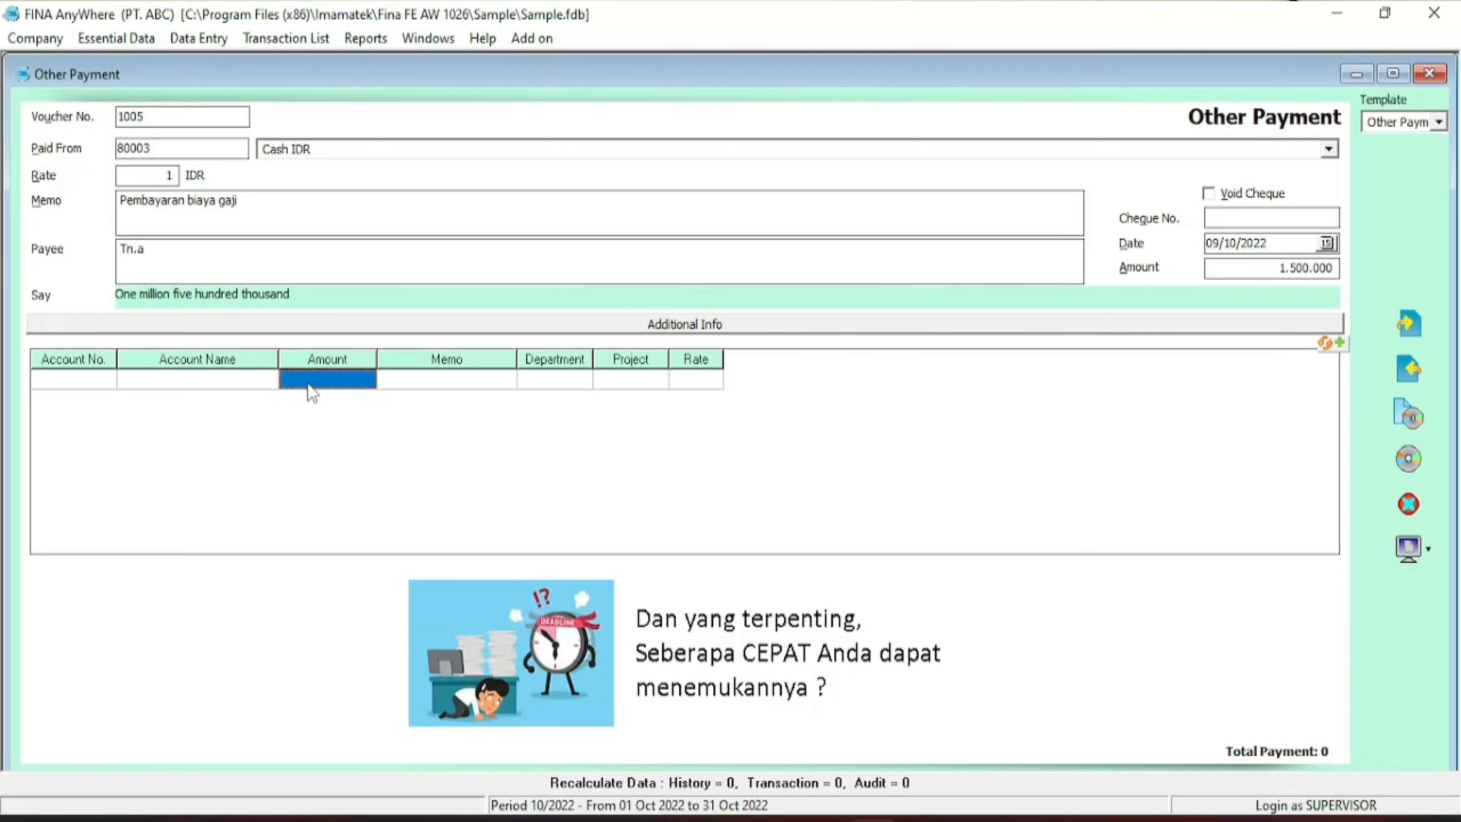
pyautogui.rightClick(309, 383)
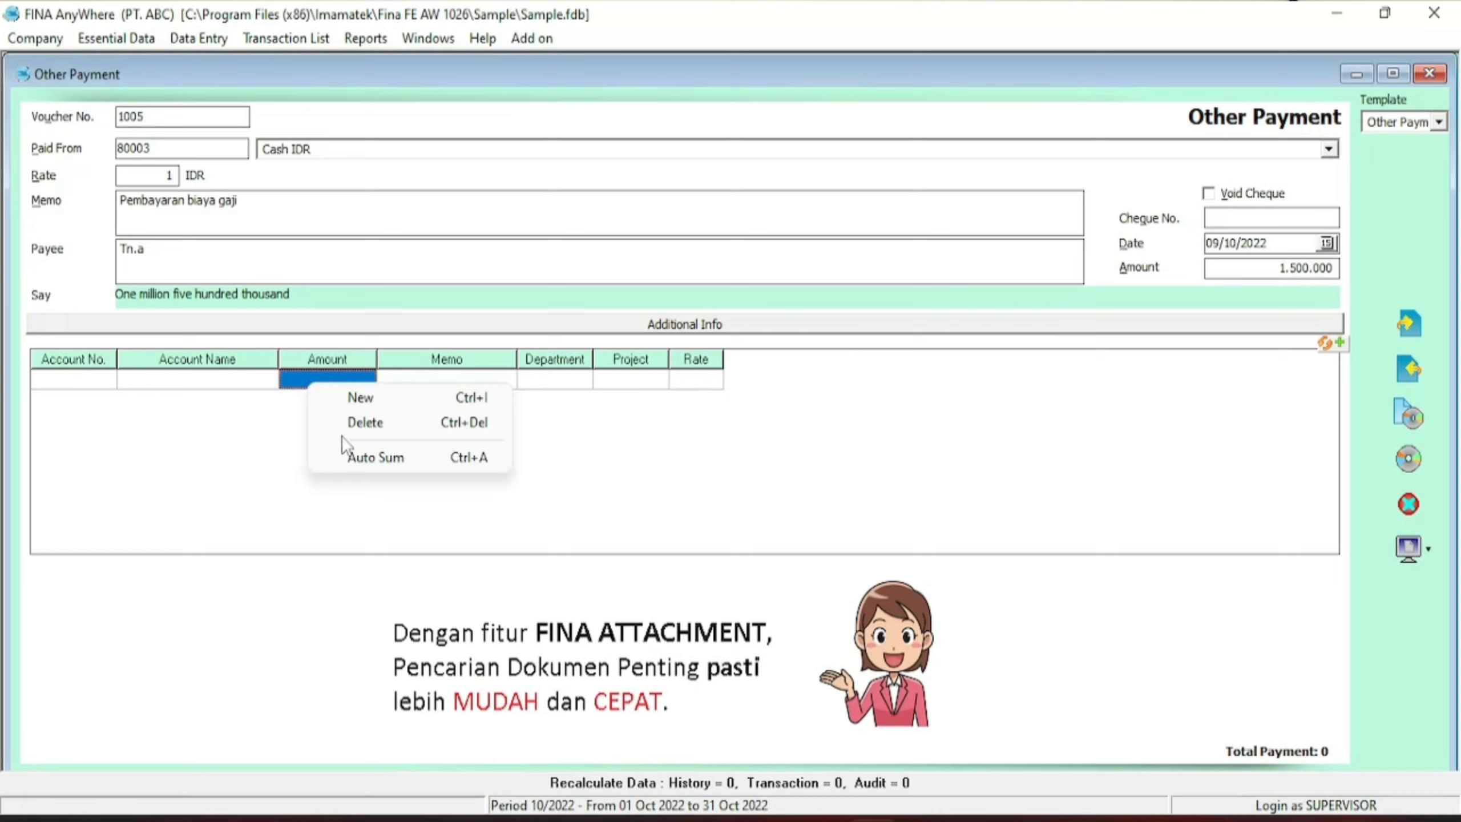
pyautogui.click(304, 368)
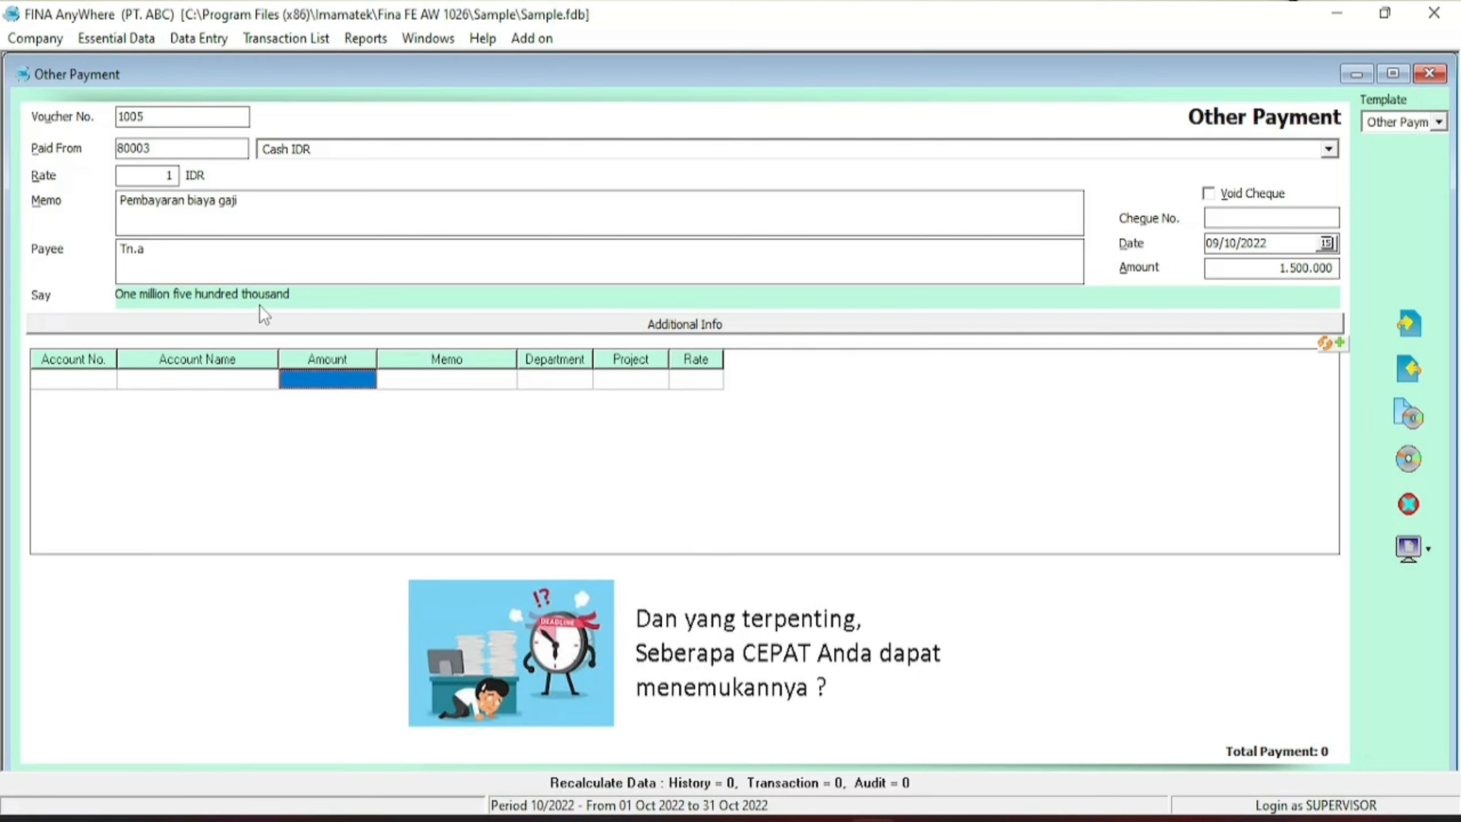
# Step: Select Other Payment as the voucher's template
pyautogui.click(1439, 122)
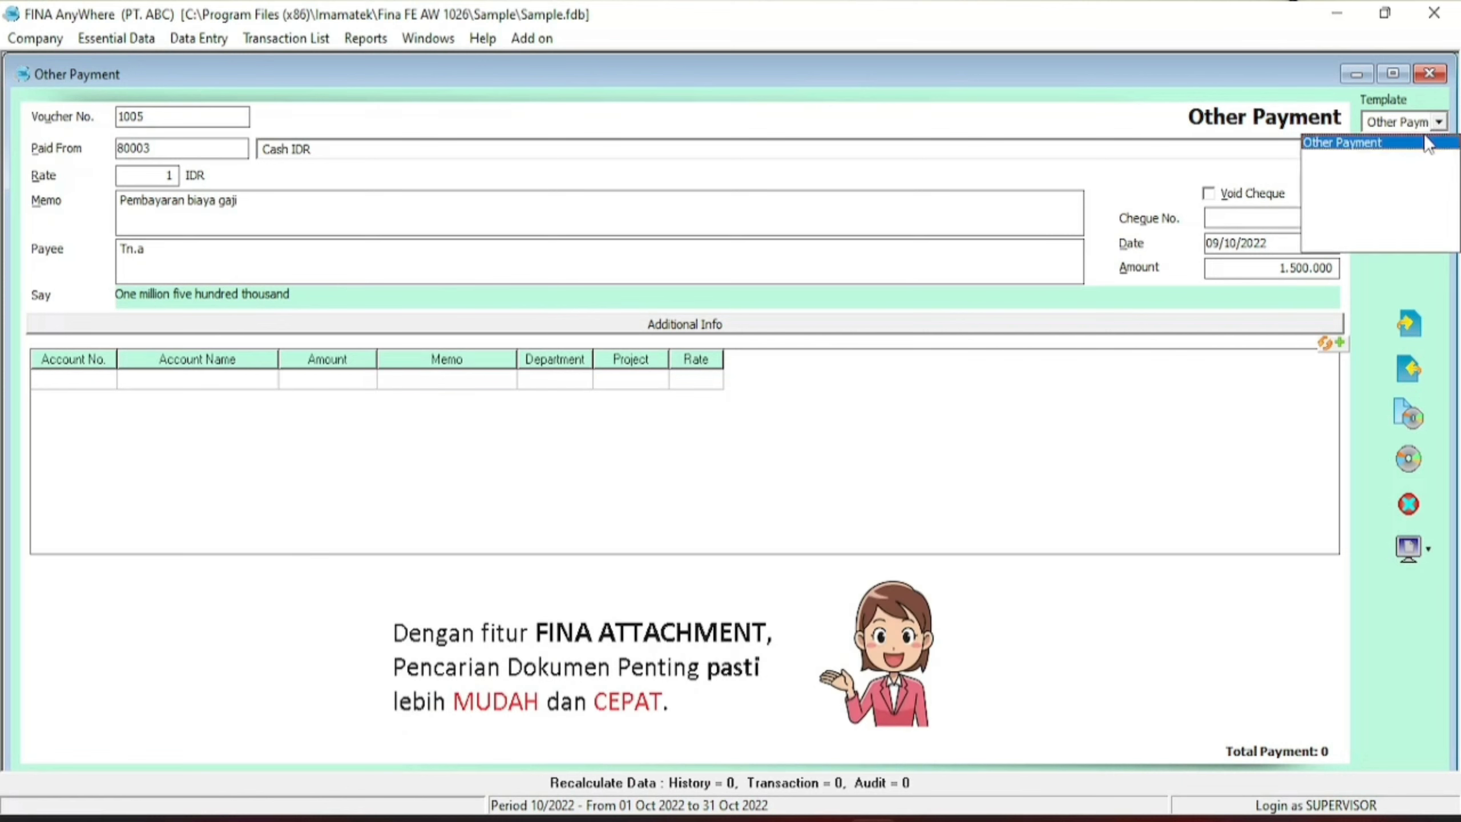
pyautogui.click(1415, 143)
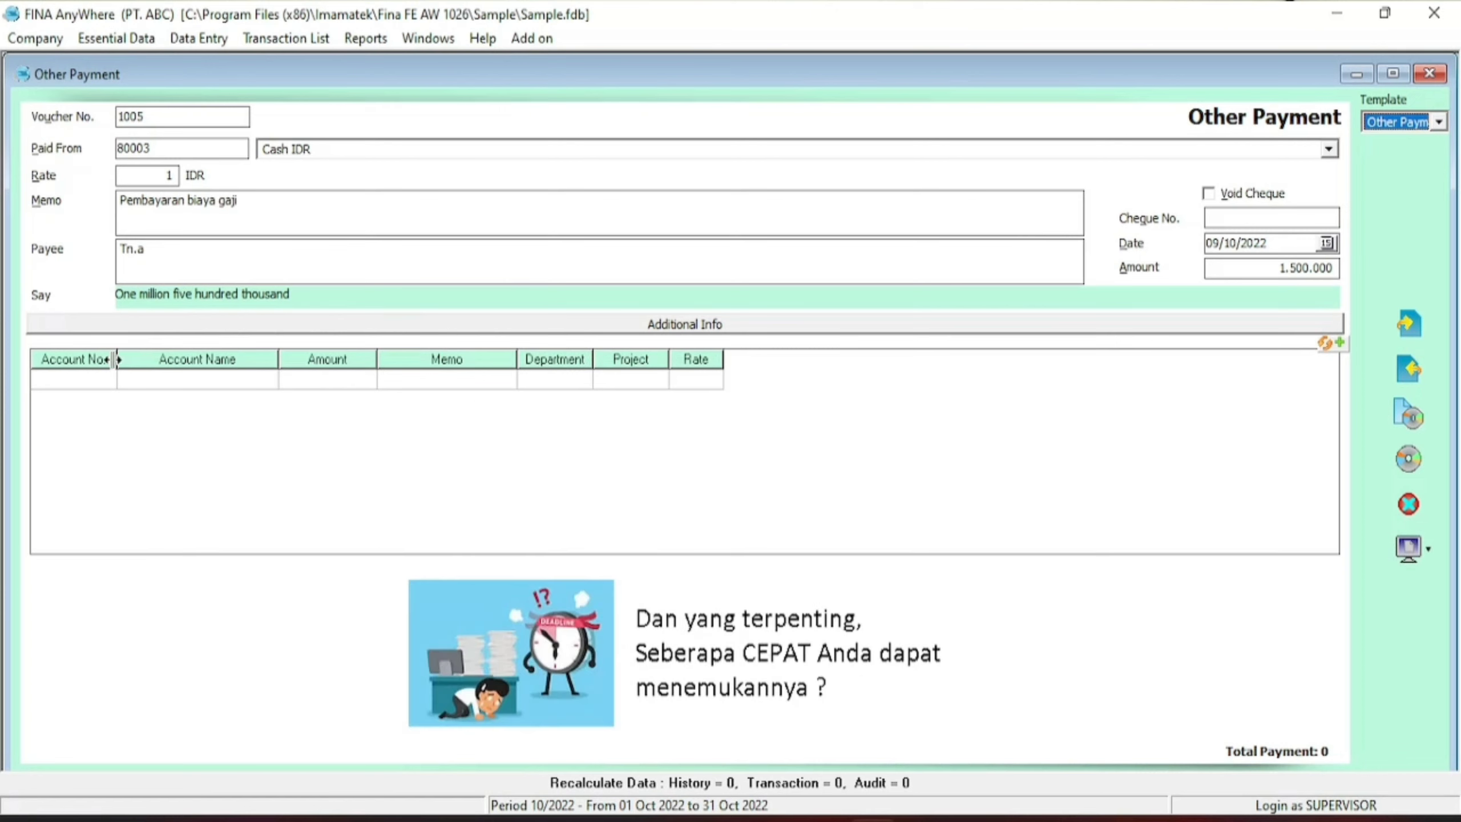
# Step: Look up GL accounts starting with 600 and assign 60008 Gaji Karyawan to the first detail line
pyautogui.click(80, 378)
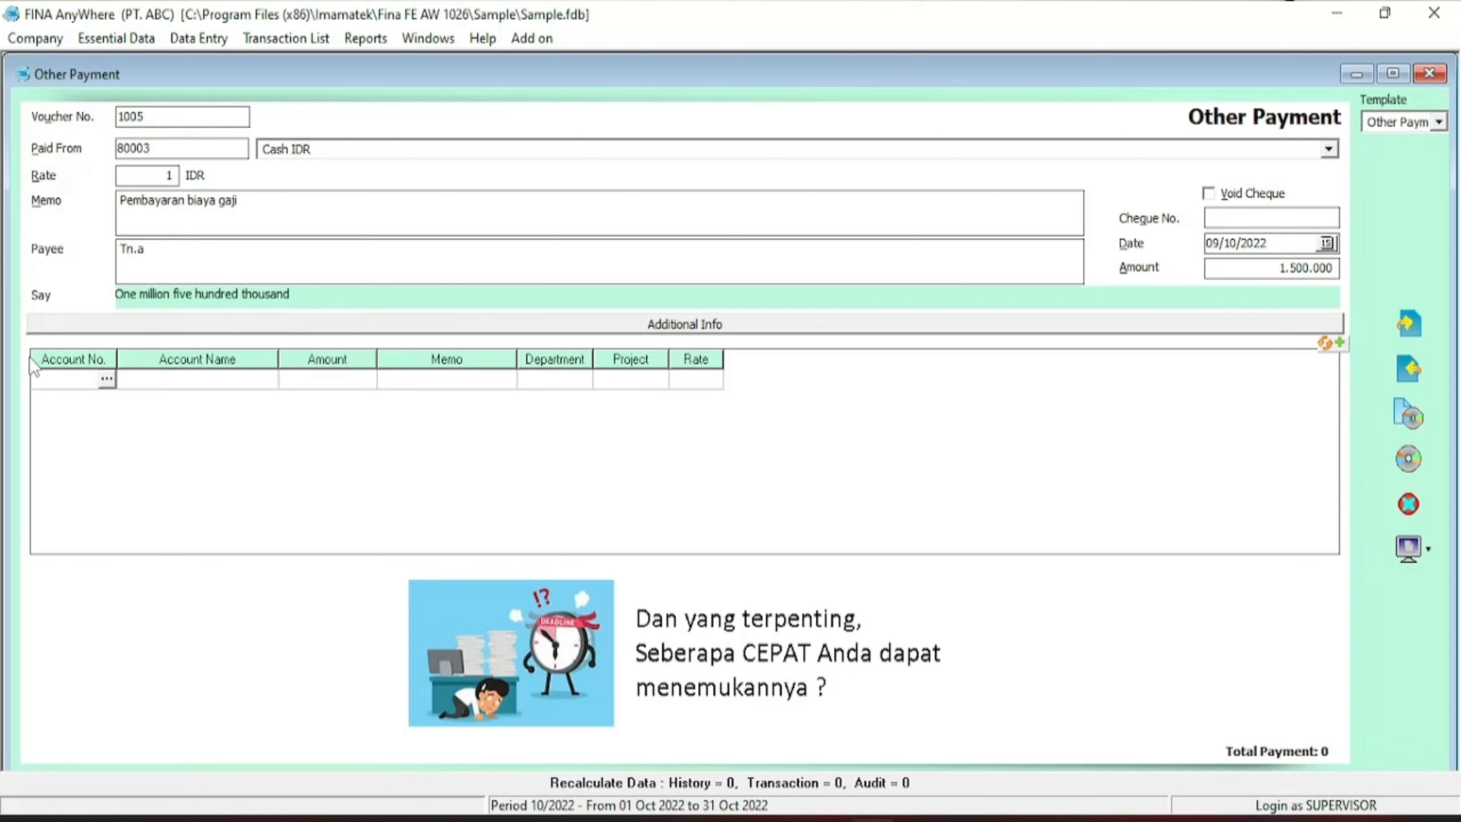
pyautogui.write('6')
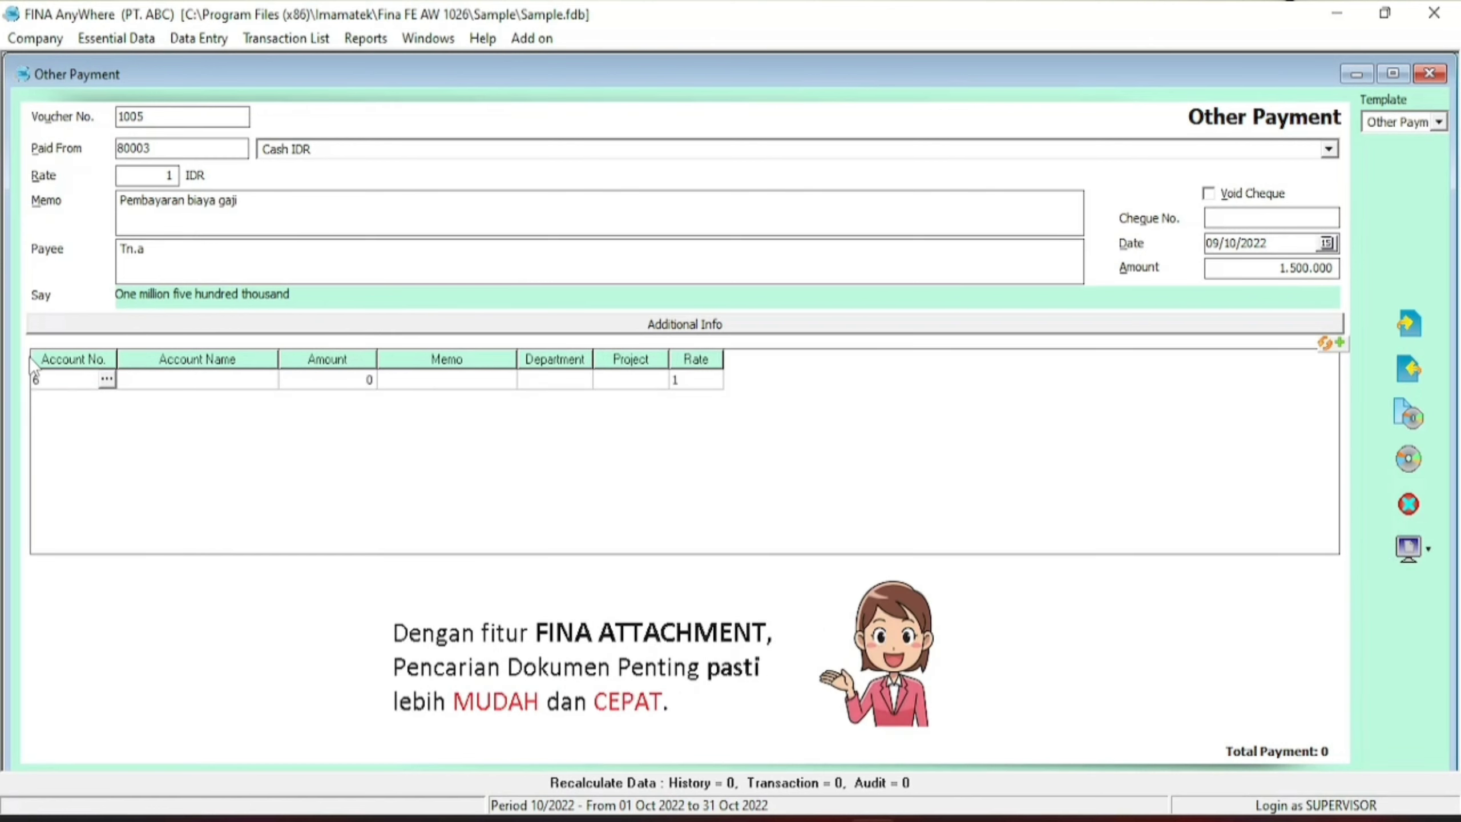
pyautogui.press('BackSpace')
pyautogui.click(106, 381)
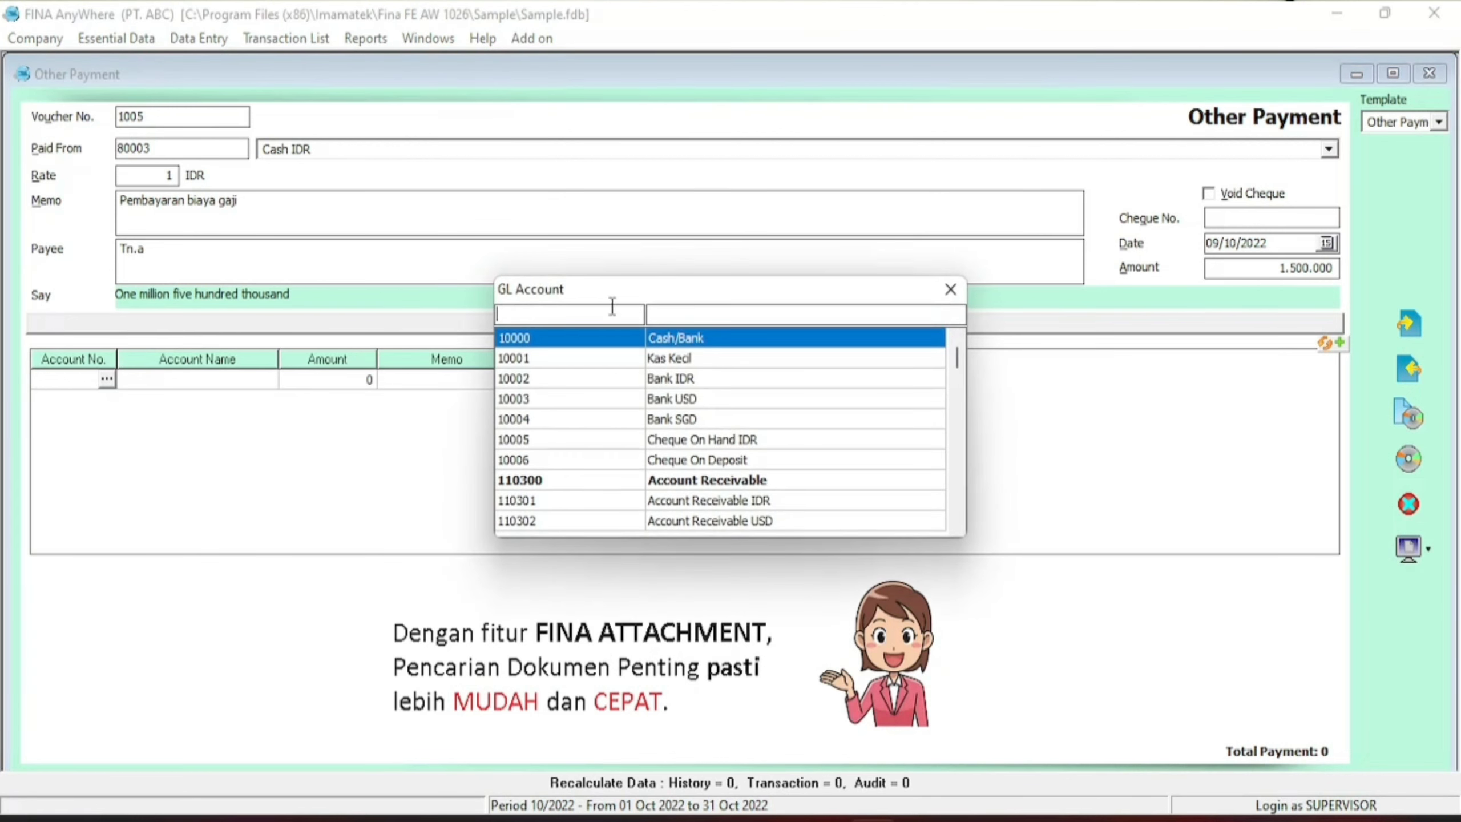
pyautogui.write('600')
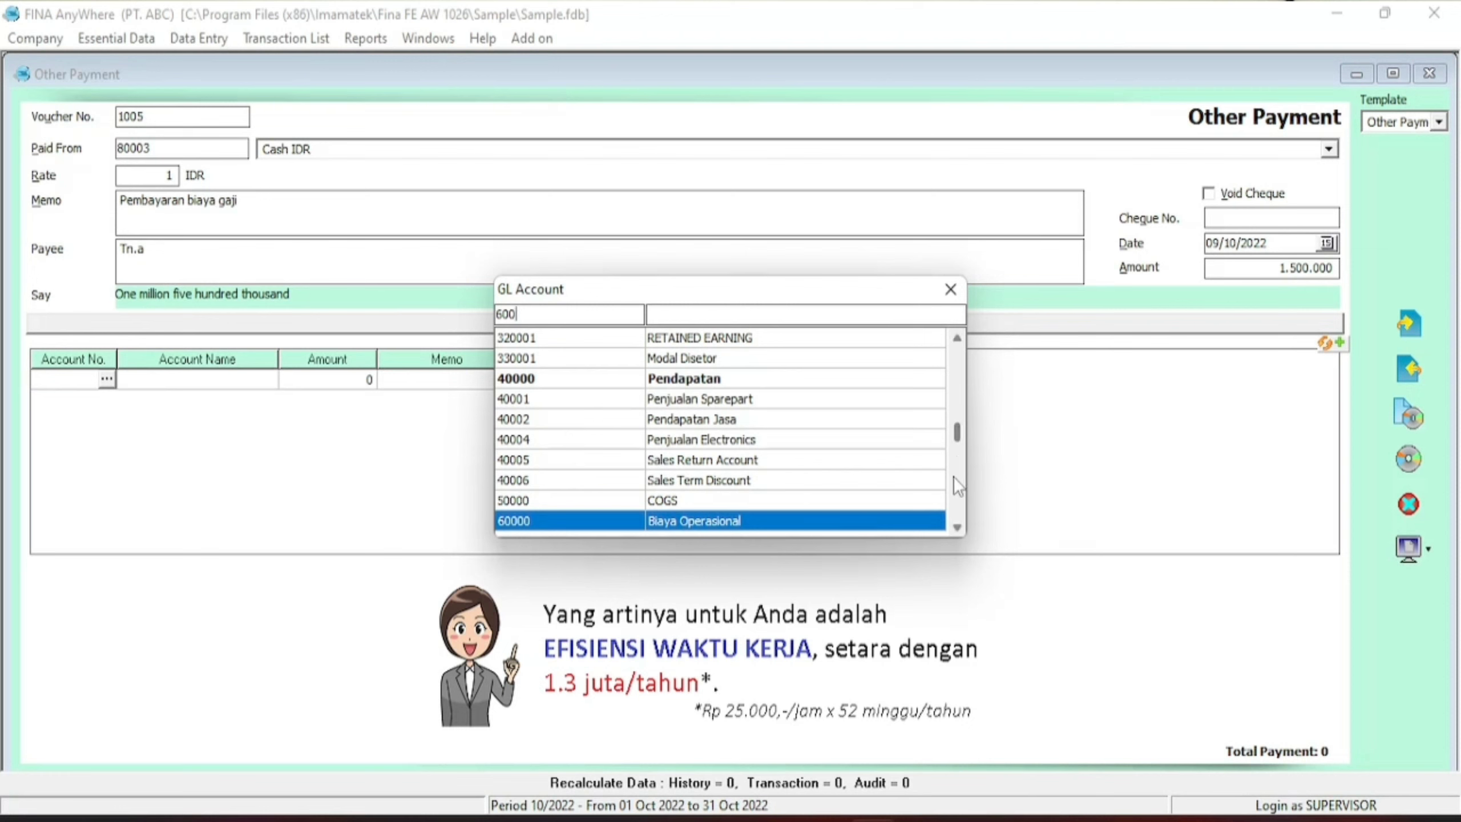
pyautogui.click(956, 527)
pyautogui.click(956, 527)
pyautogui.click(956, 527)
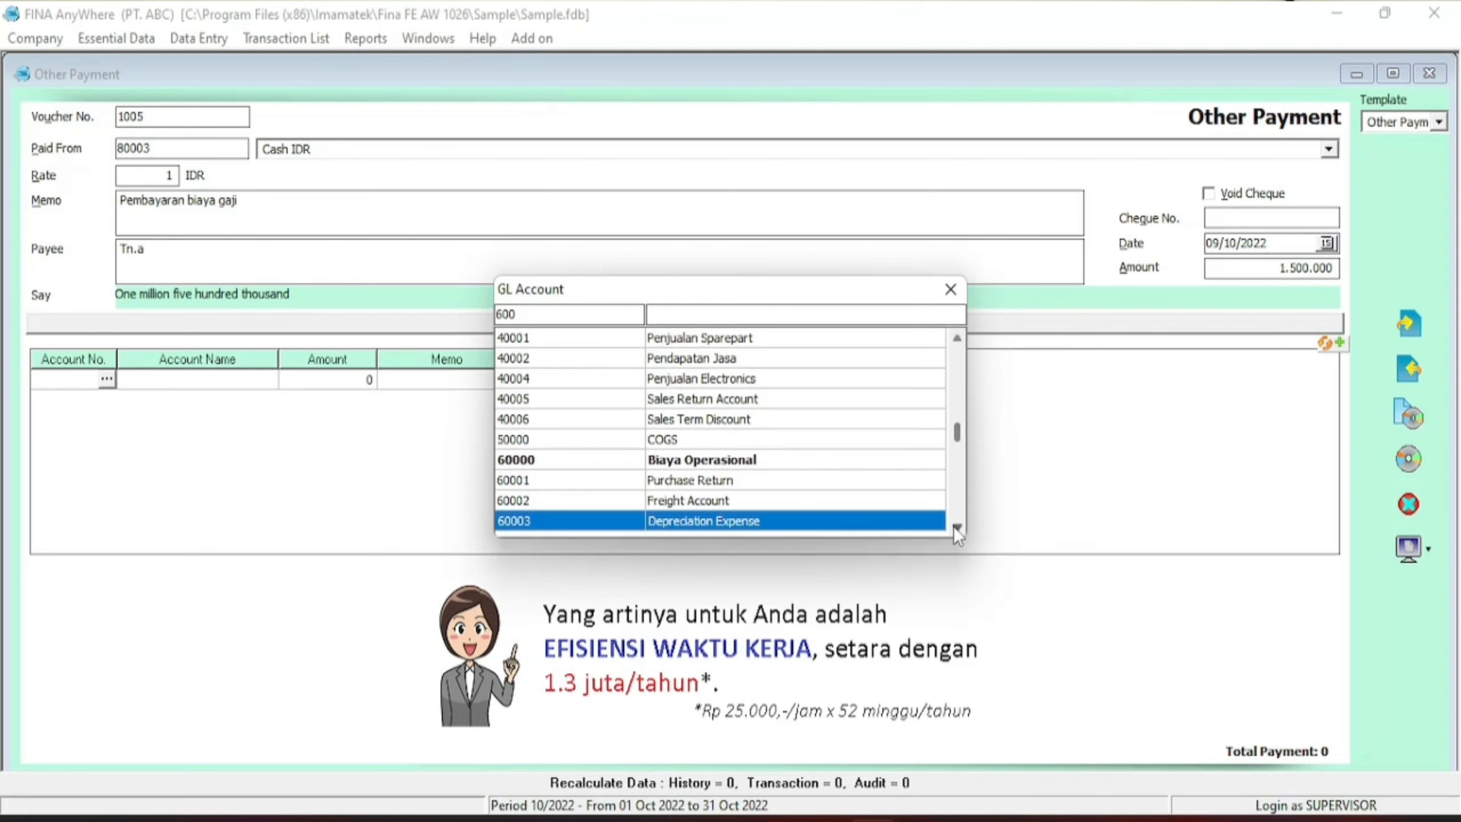
pyautogui.click(955, 528)
pyautogui.click(956, 527)
pyautogui.click(956, 527)
pyautogui.click(956, 527)
pyautogui.click(955, 527)
pyautogui.click(956, 527)
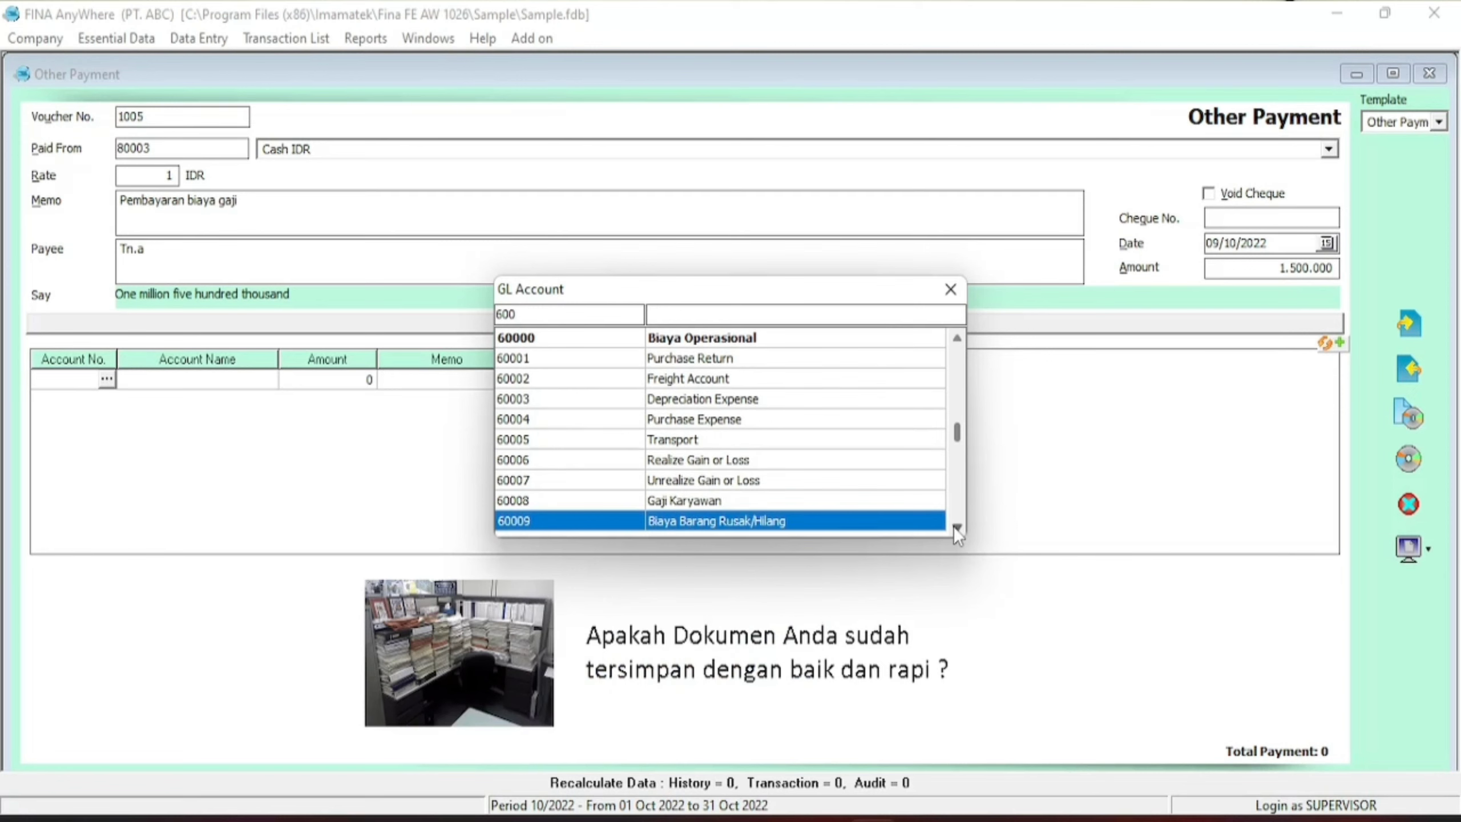
pyautogui.doubleClick(812, 499)
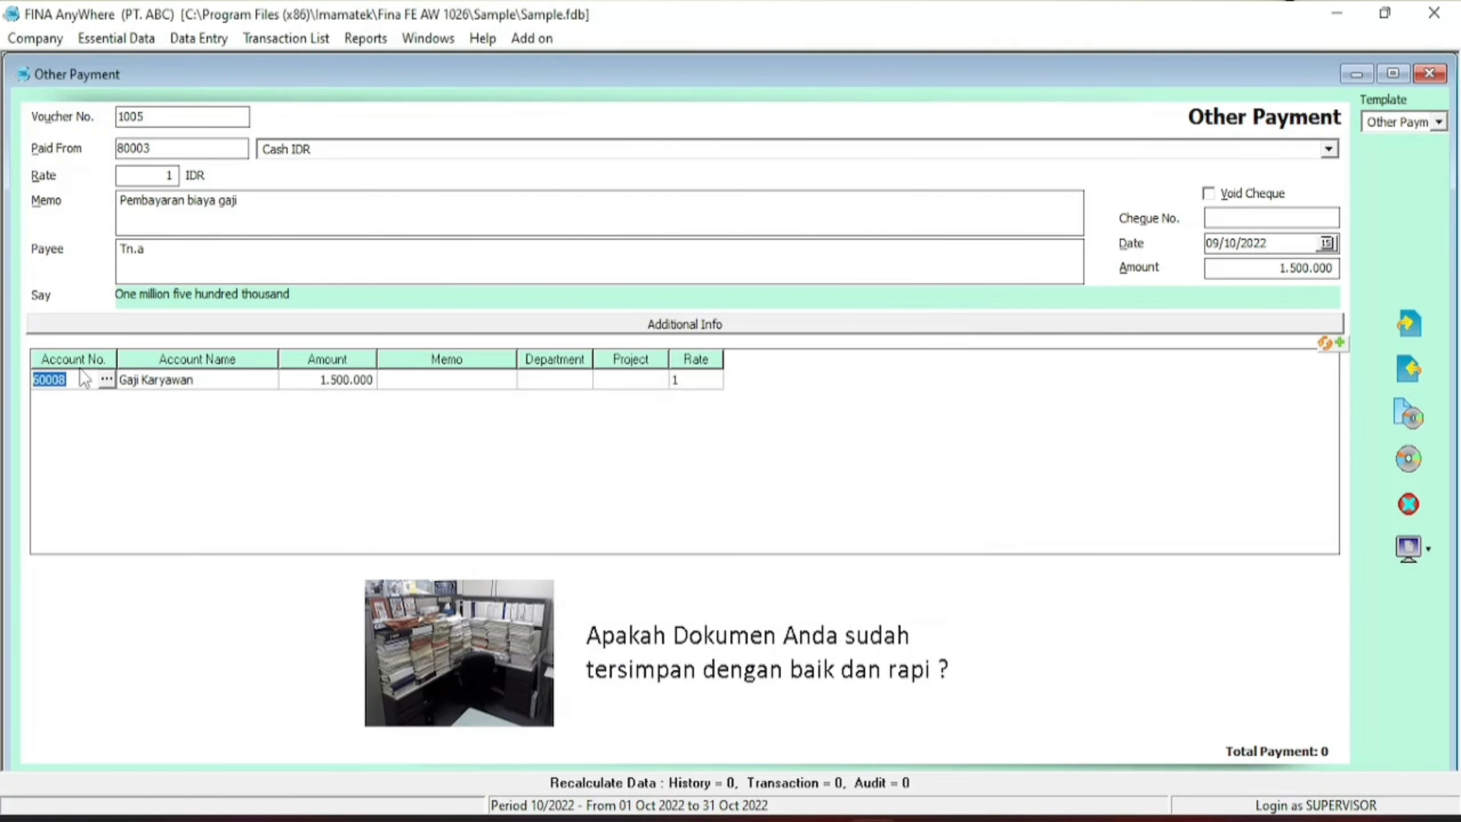
# Step: Enter "Gaji bulan agustus" as the memo of the Gaji Karyawan detail line
pyautogui.click(165, 379)
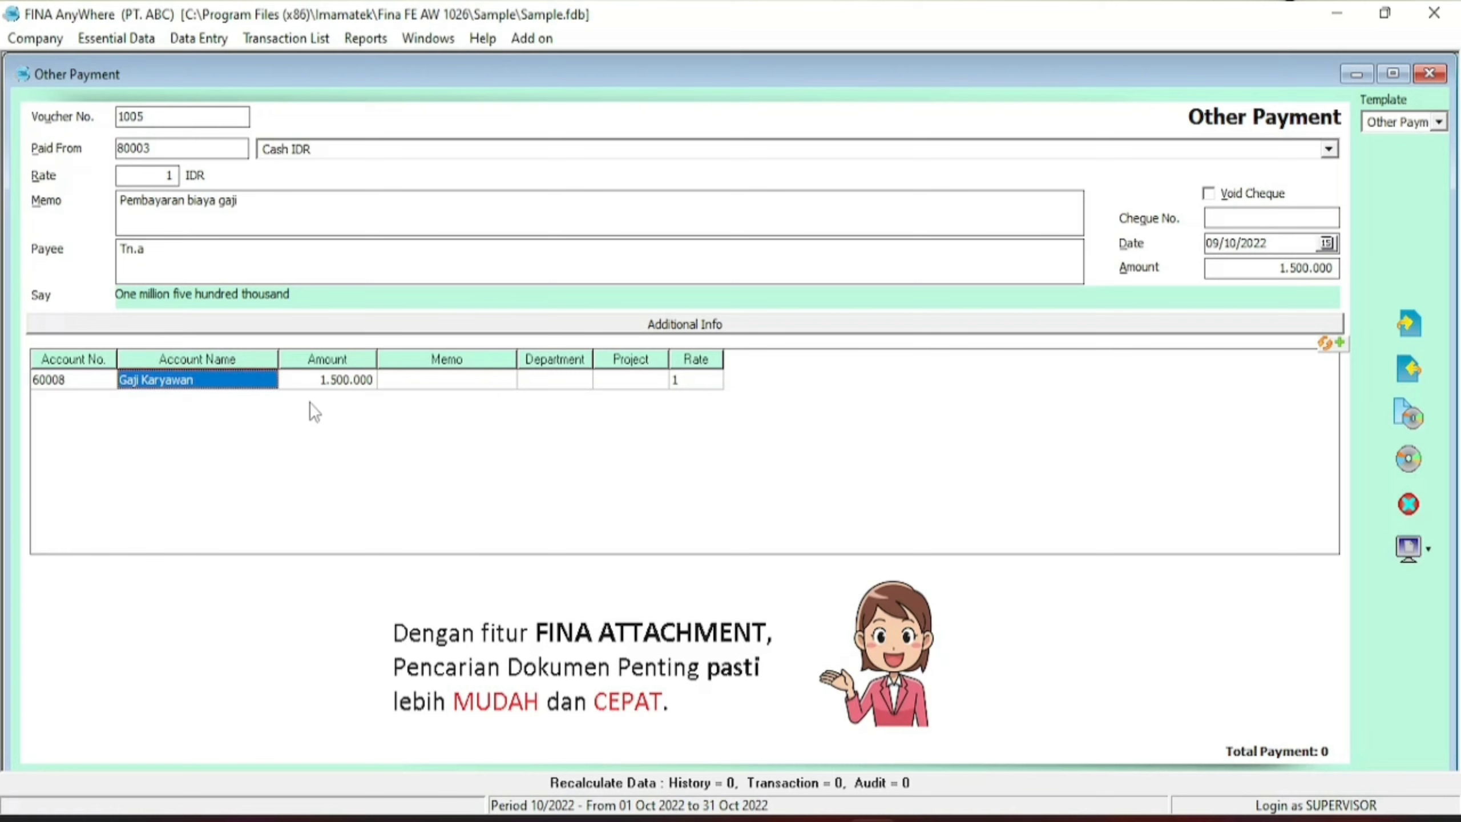
pyautogui.click(324, 382)
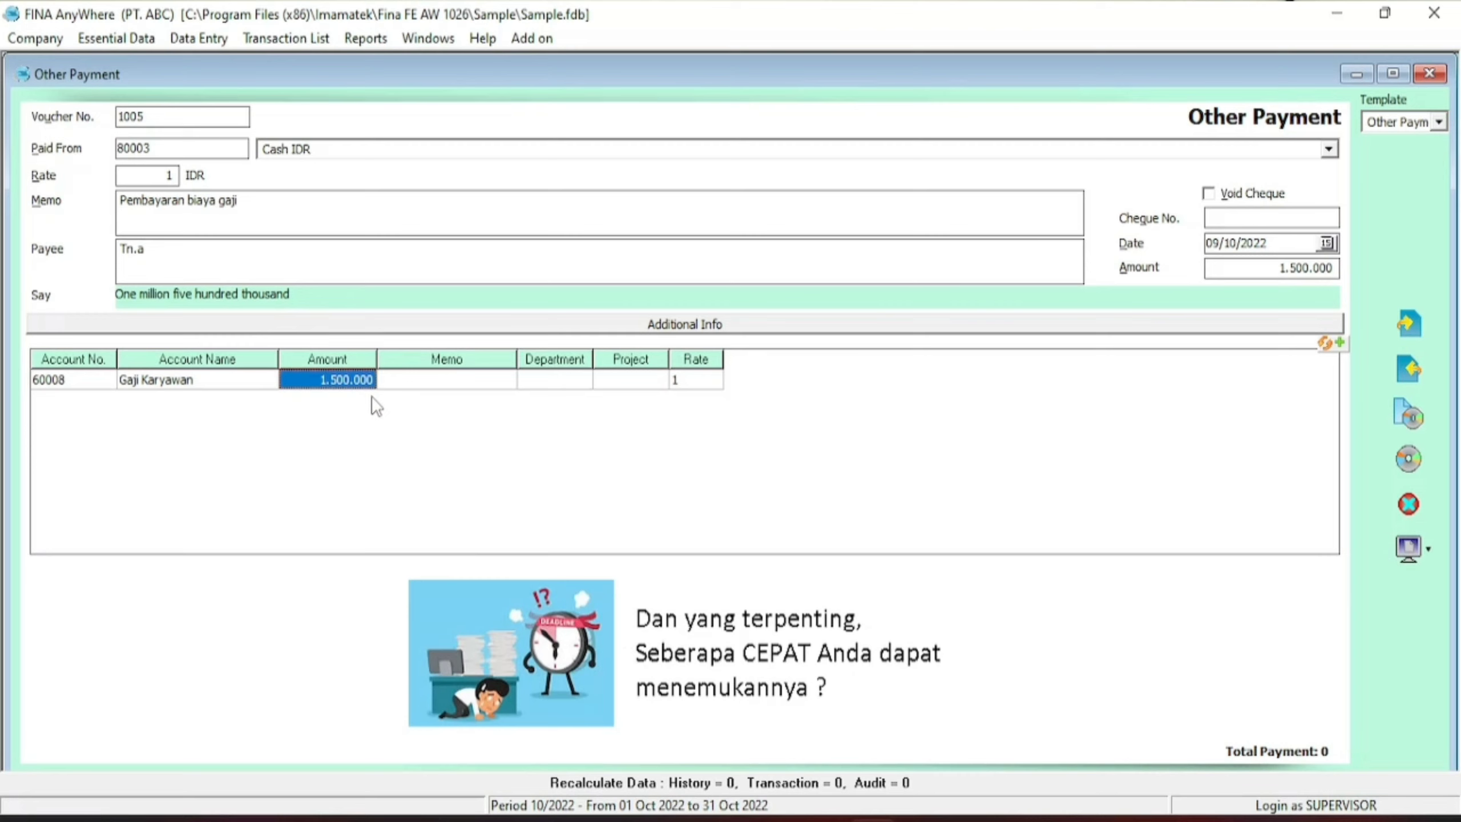
pyautogui.click(418, 386)
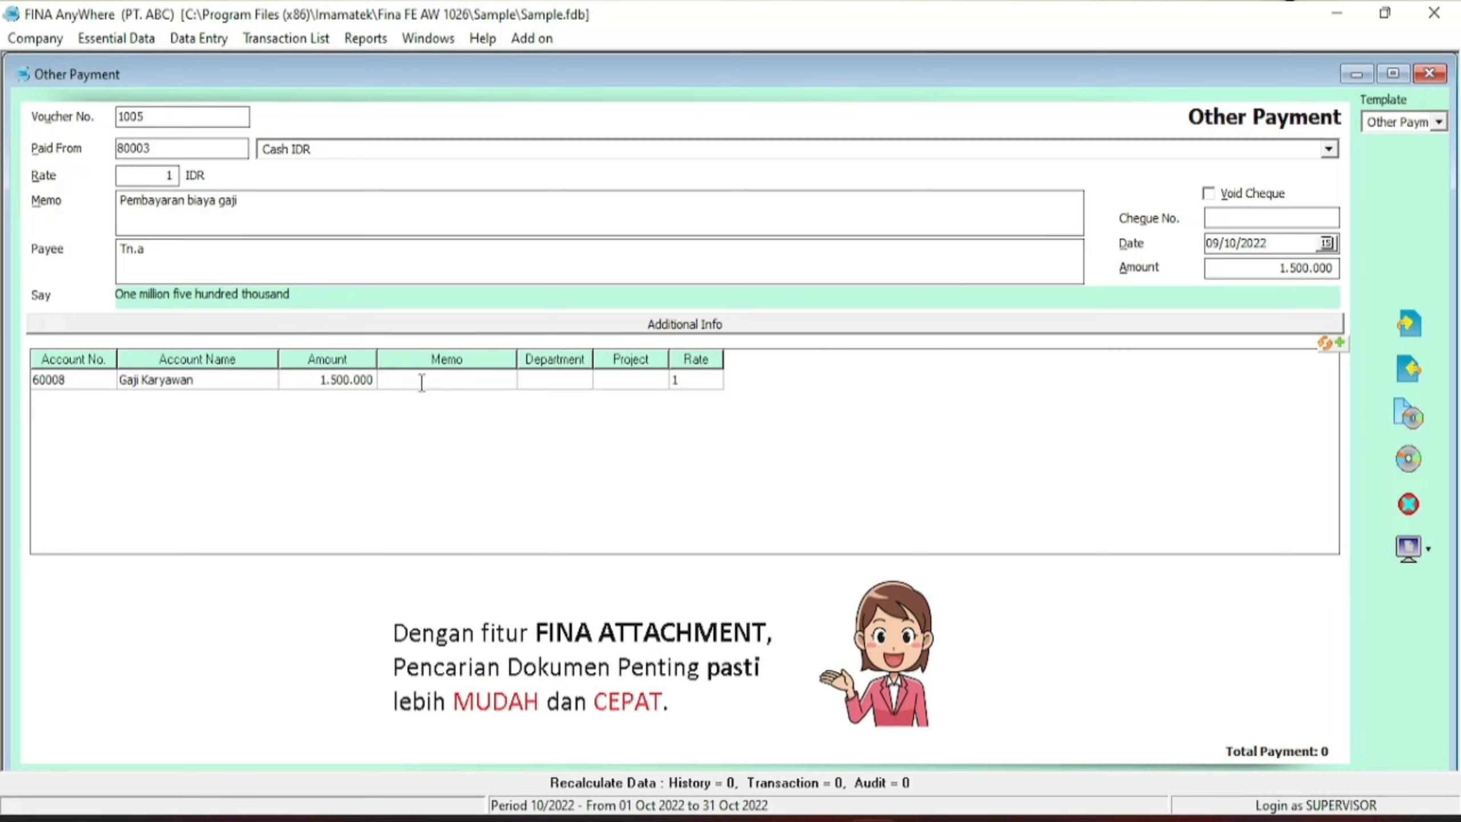
pyautogui.write('Gaji bulan a')
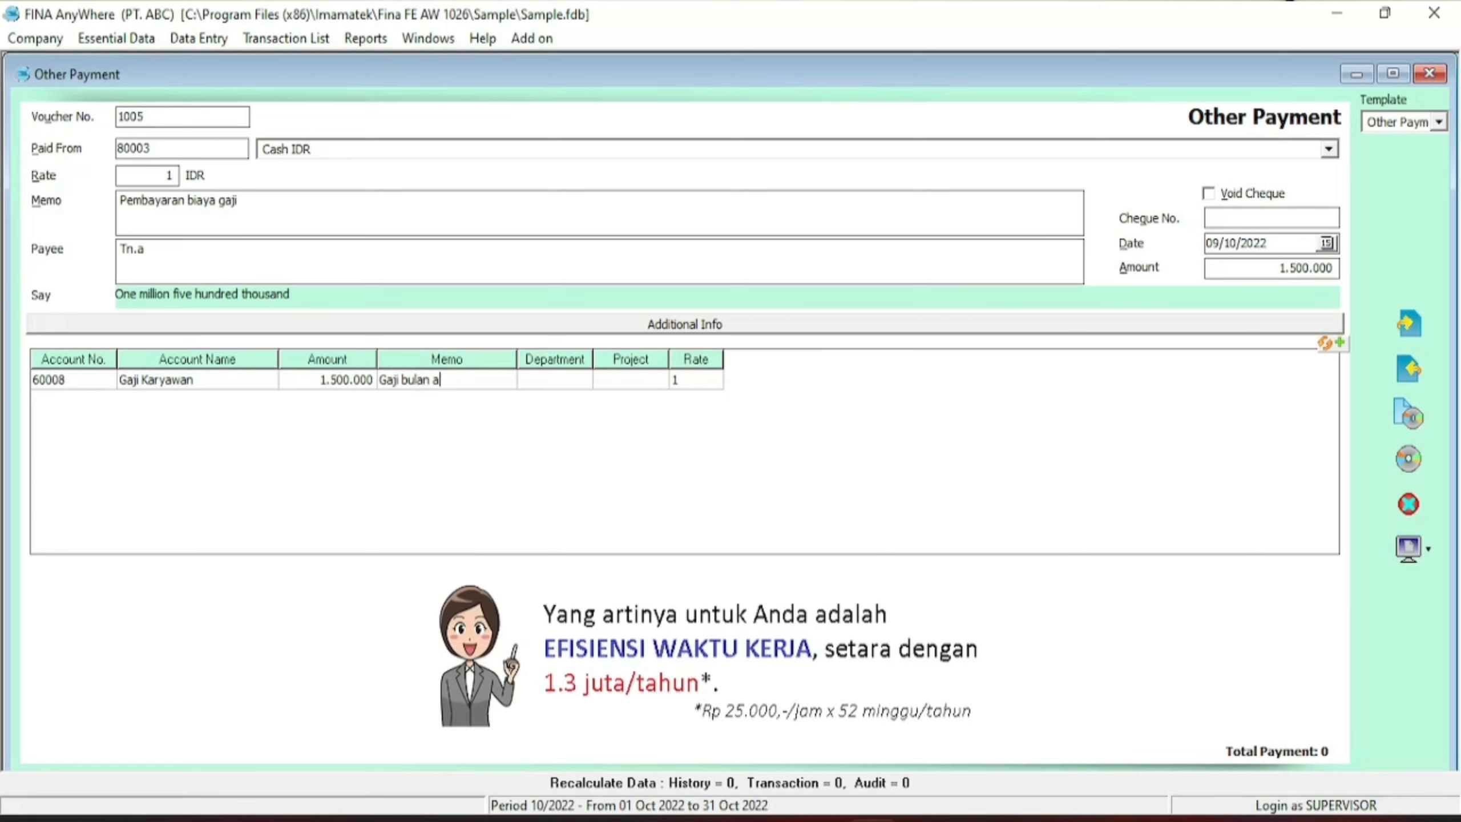
pyautogui.write('gustus')
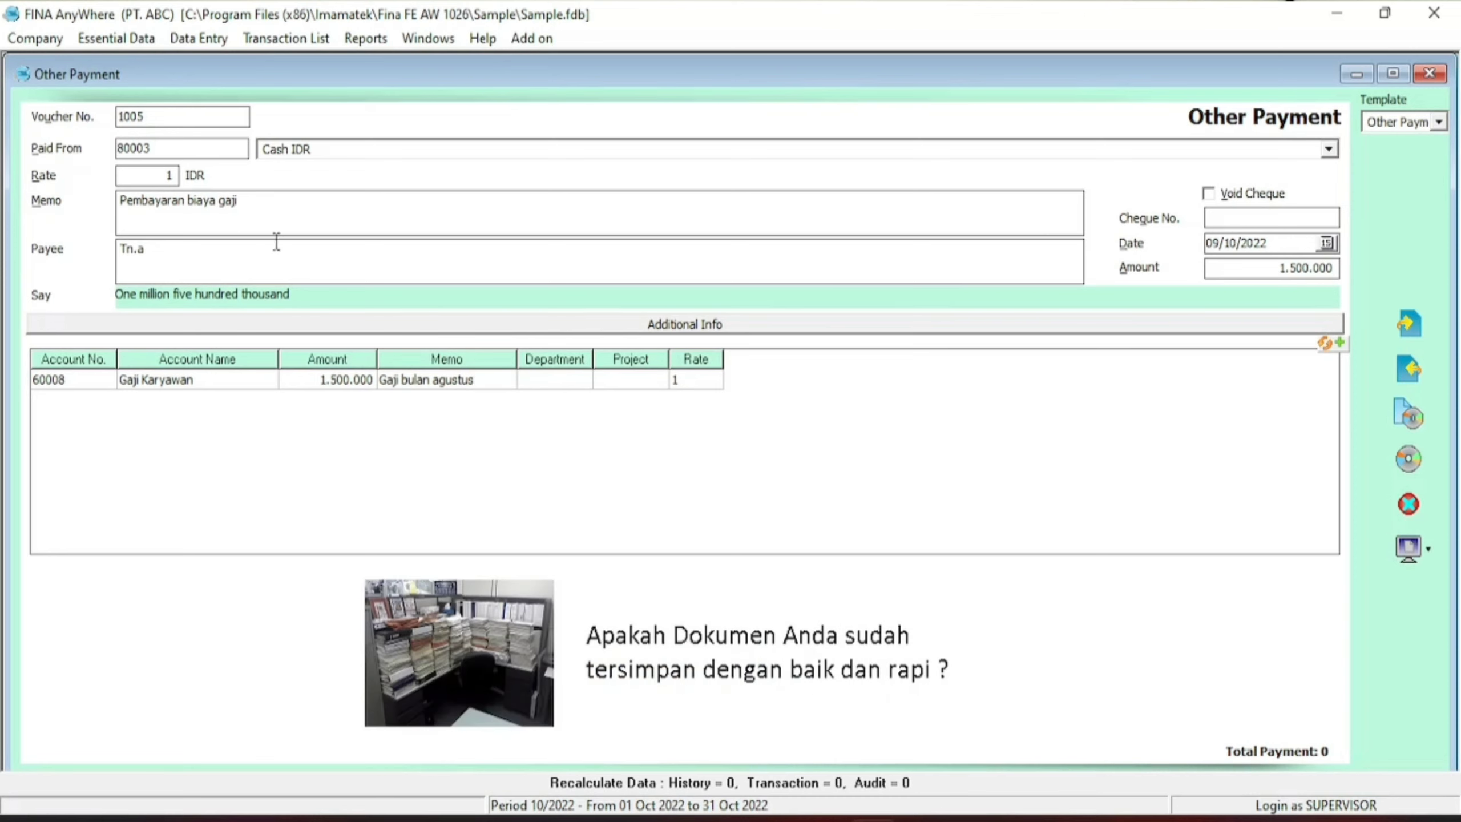
pyautogui.click(374, 393)
pyautogui.press('Tab')
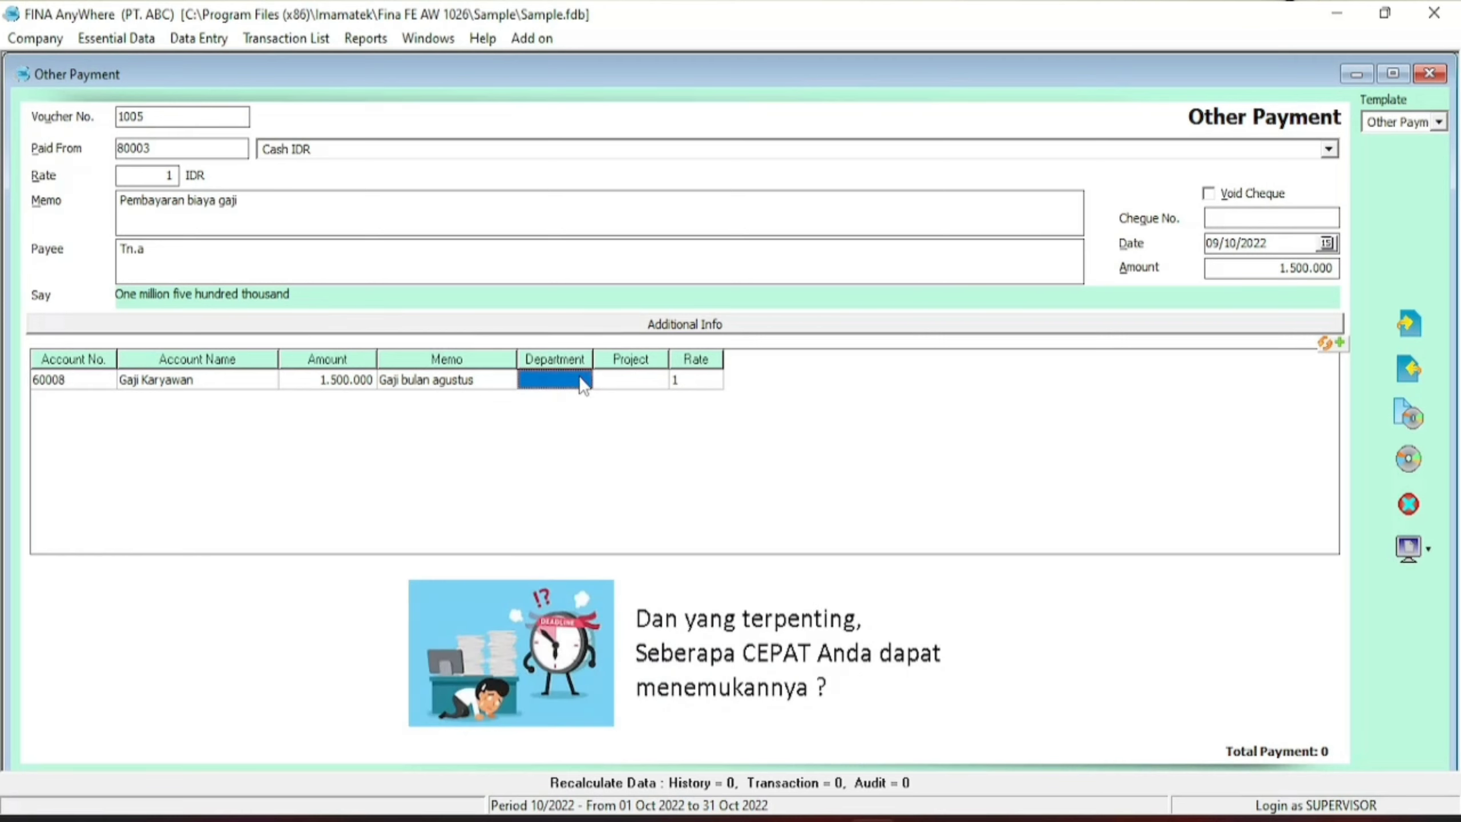
pyautogui.click(595, 384)
pyautogui.press('Tab')
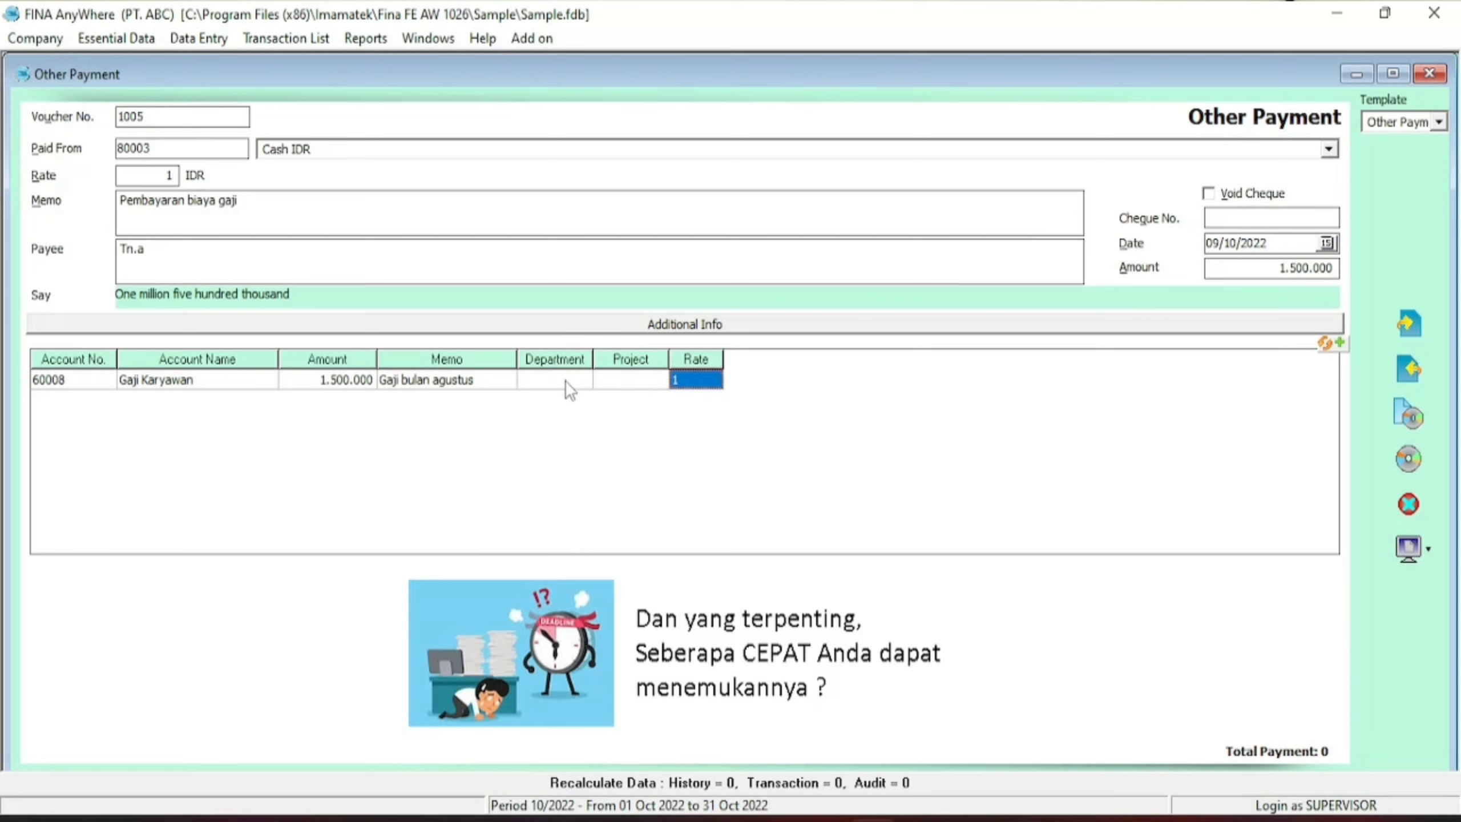
pyautogui.click(566, 383)
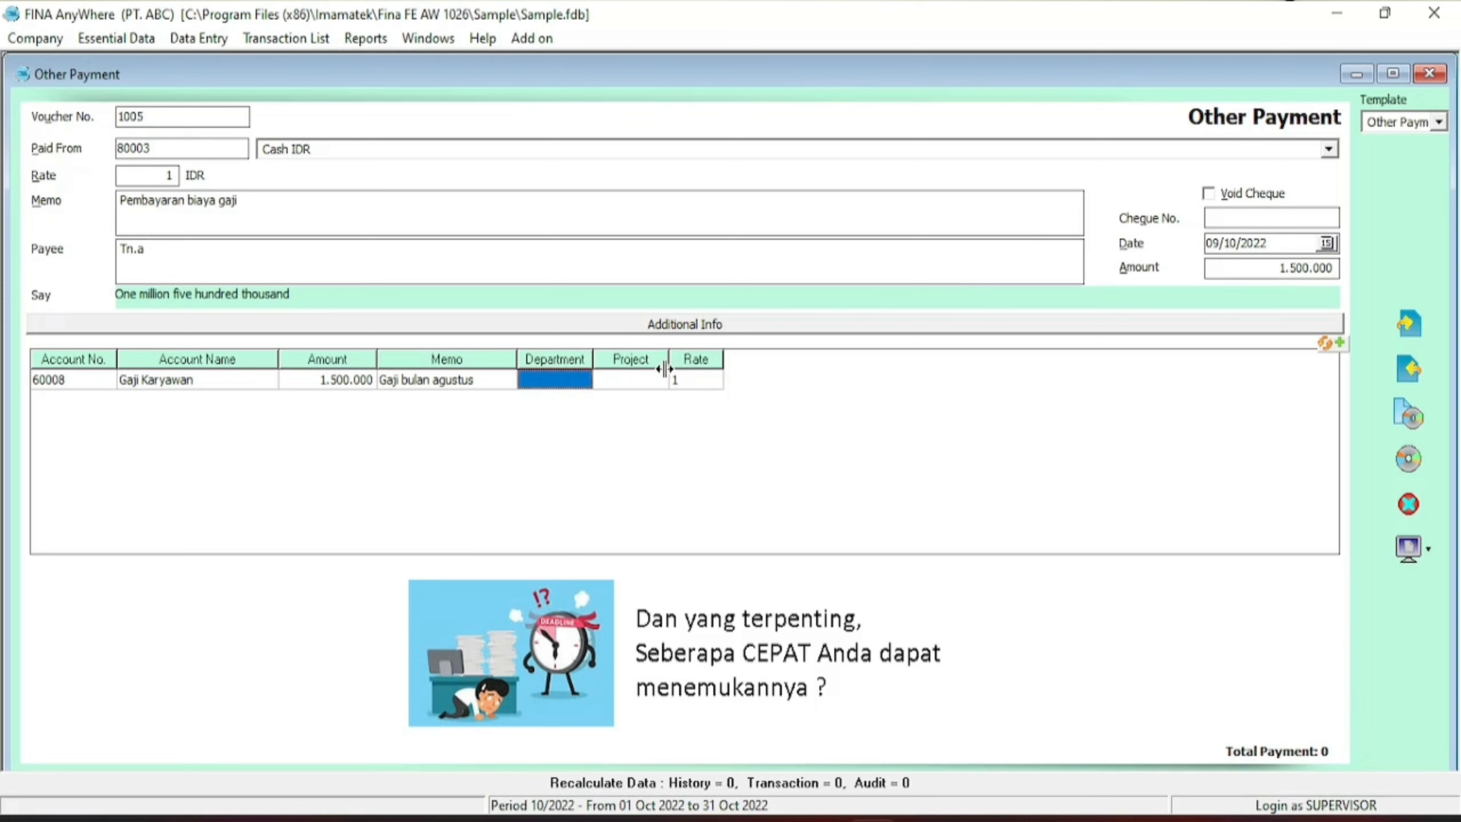
pyautogui.click(604, 384)
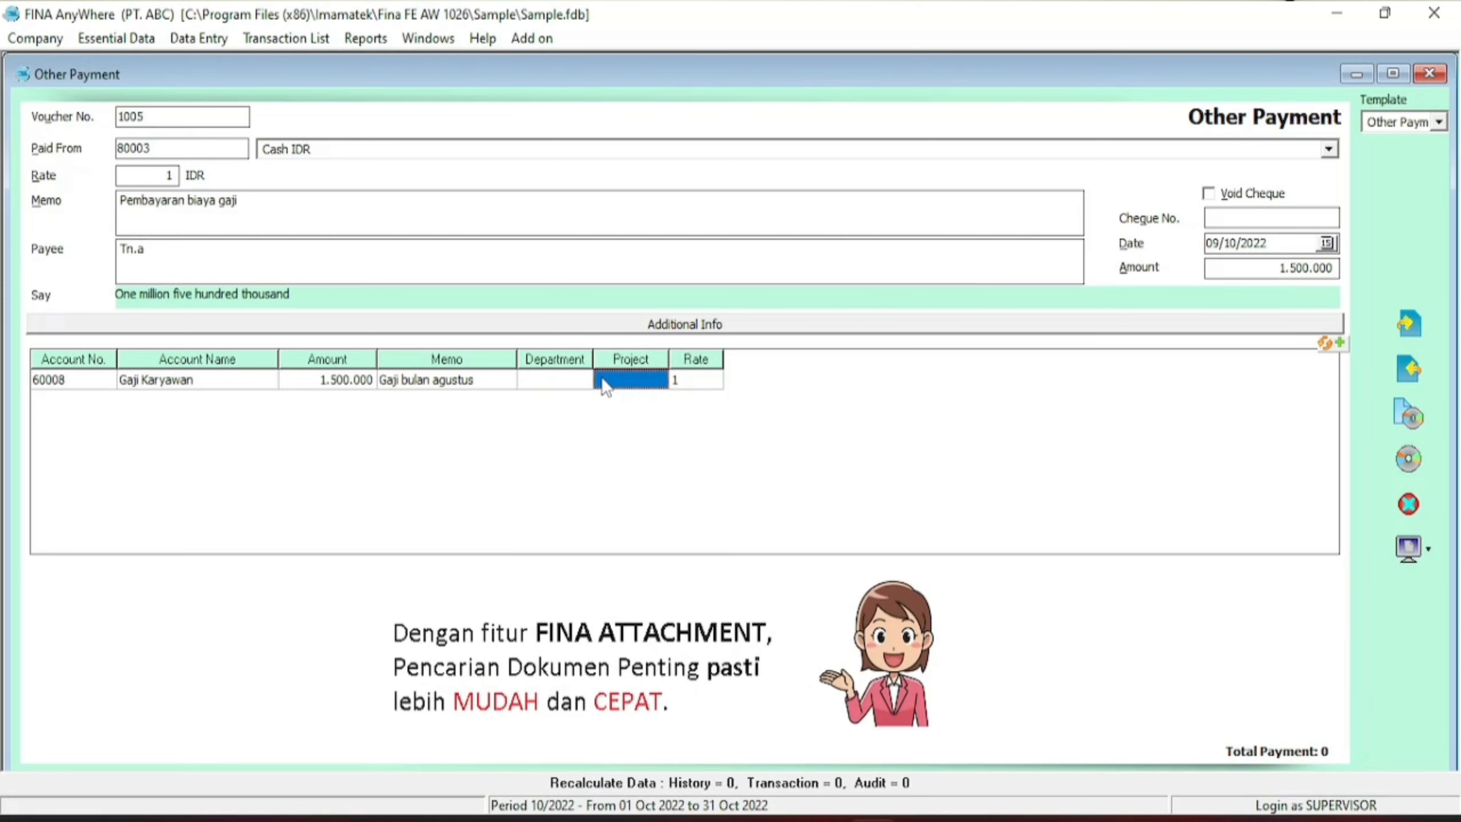
pyautogui.click(604, 385)
# Step: Save the completed payment voucher and close its form
pyautogui.click(950, 268)
pyautogui.click(1411, 462)
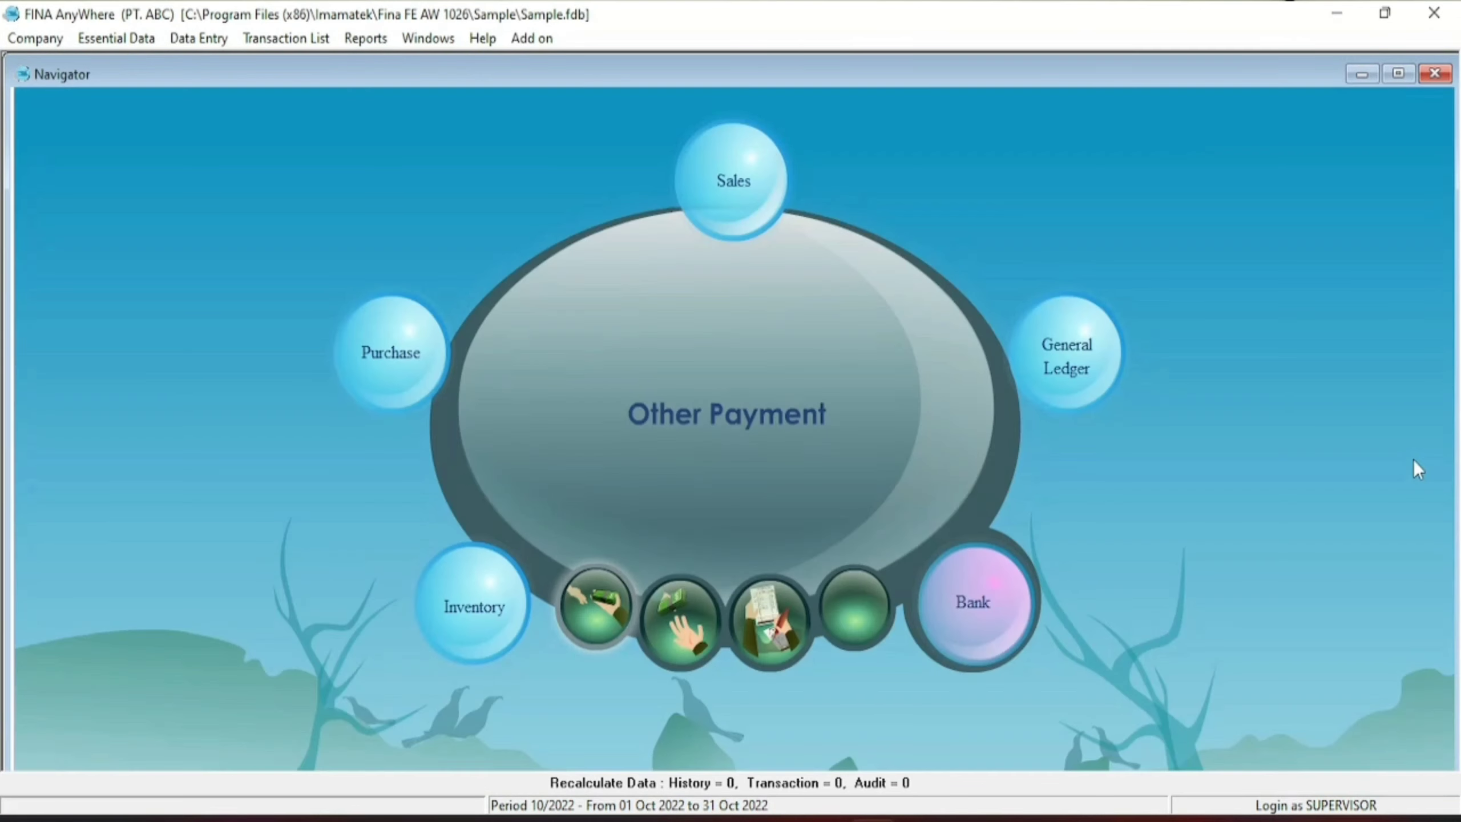